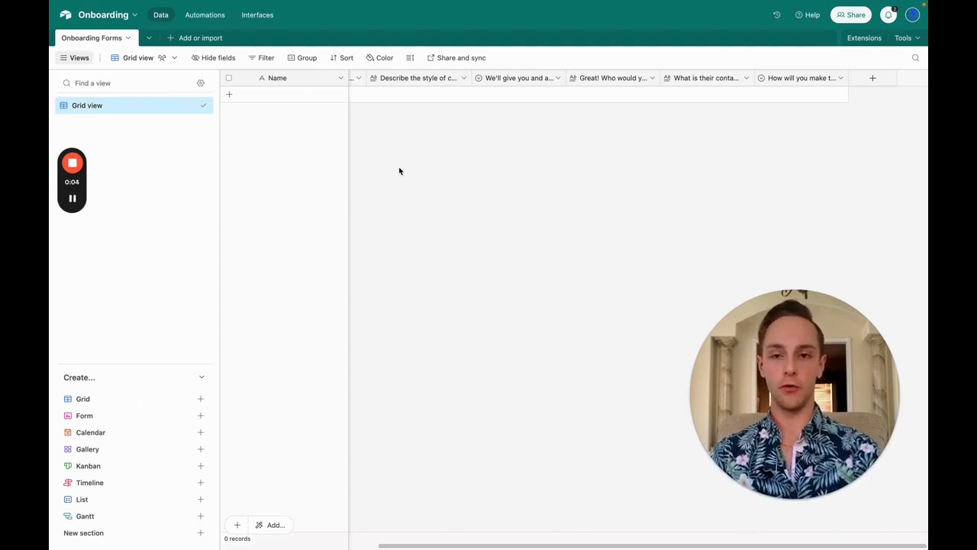
Step: Create a form view named Form for Onboarding Forms and scroll through its questions
scroll(400, 169, "left", 5)
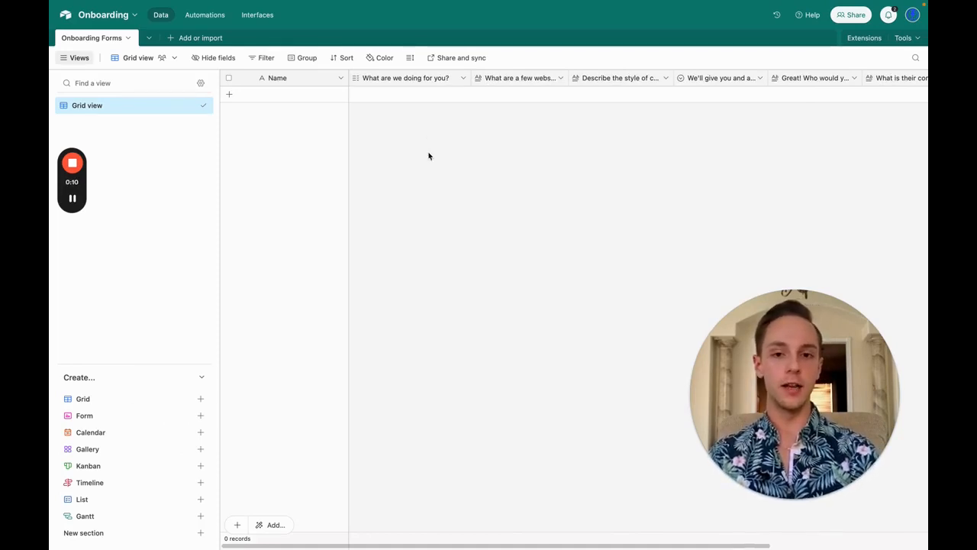
scroll(427, 89, "right", 1)
scroll(427, 89, "right", 4)
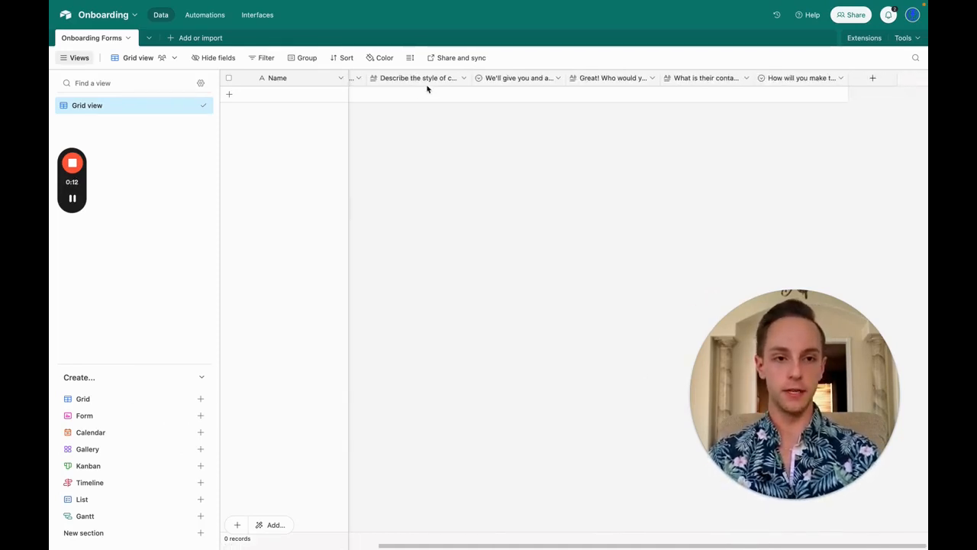
scroll(427, 90, "left", 5)
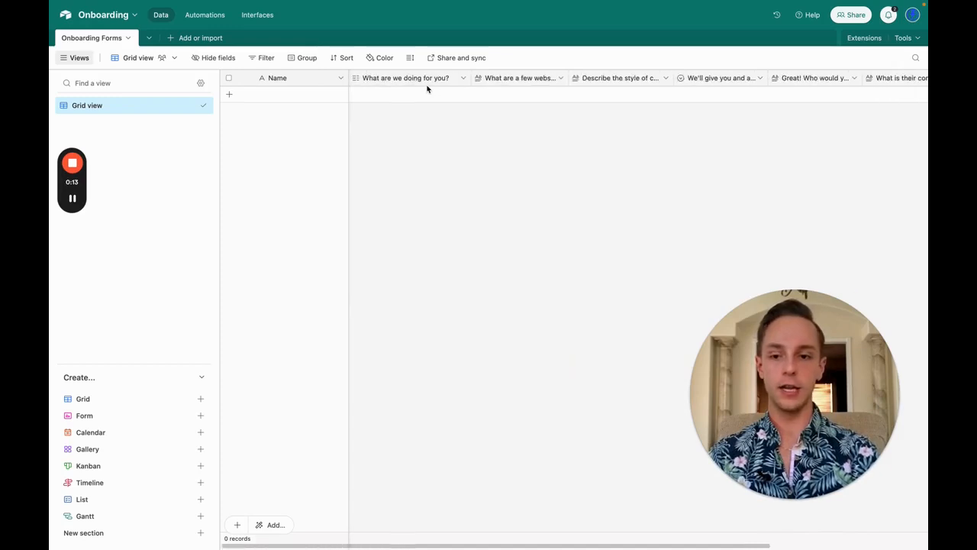
left_click(200, 415)
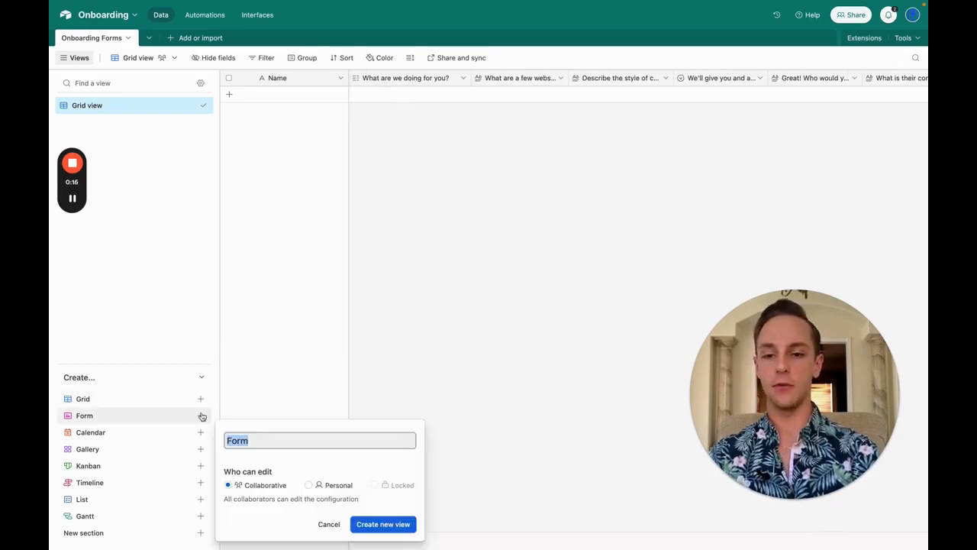
left_click(403, 526)
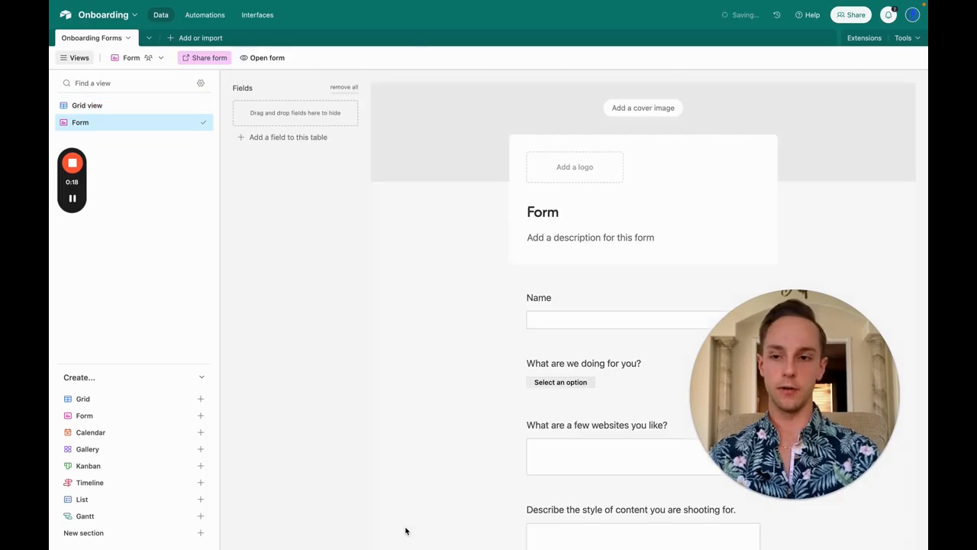
scroll(611, 366, "down", 5)
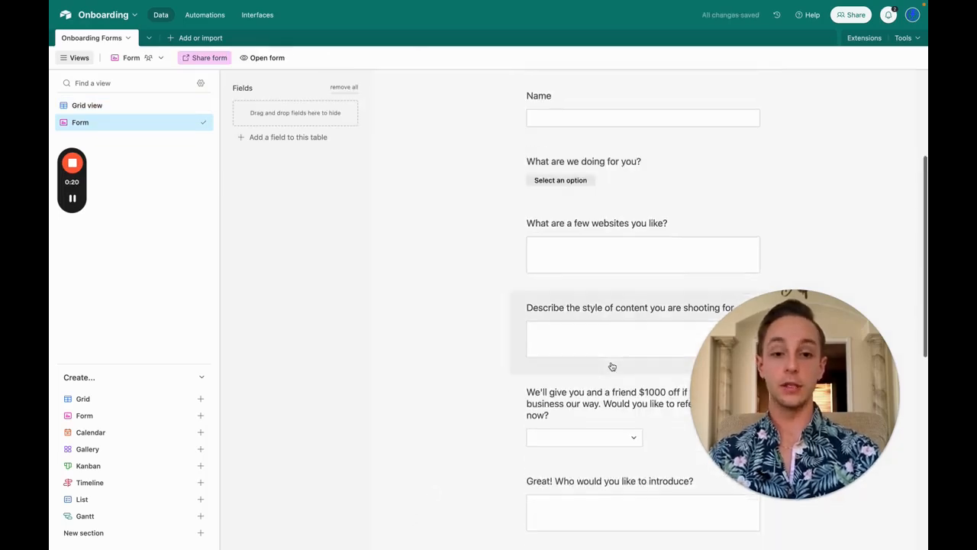
scroll(697, 273, "up", 3)
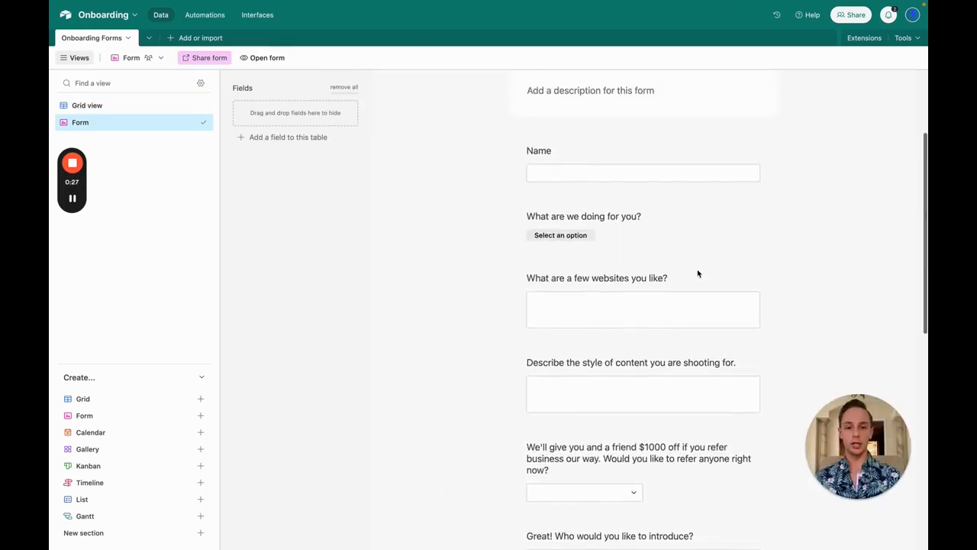
scroll(697, 273, "down", 4)
scroll(697, 273, "down", 4)
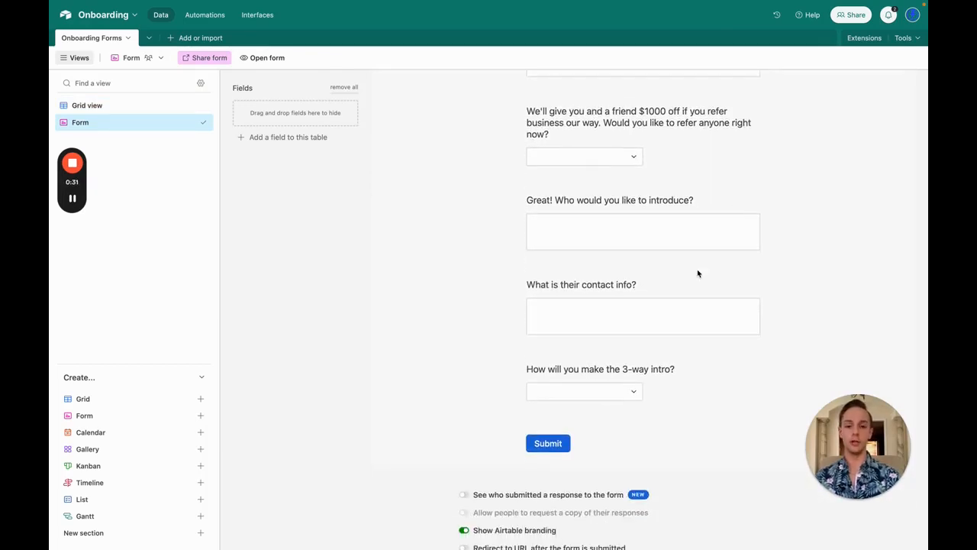
scroll(697, 273, "up", 2)
scroll(697, 273, "up", 5)
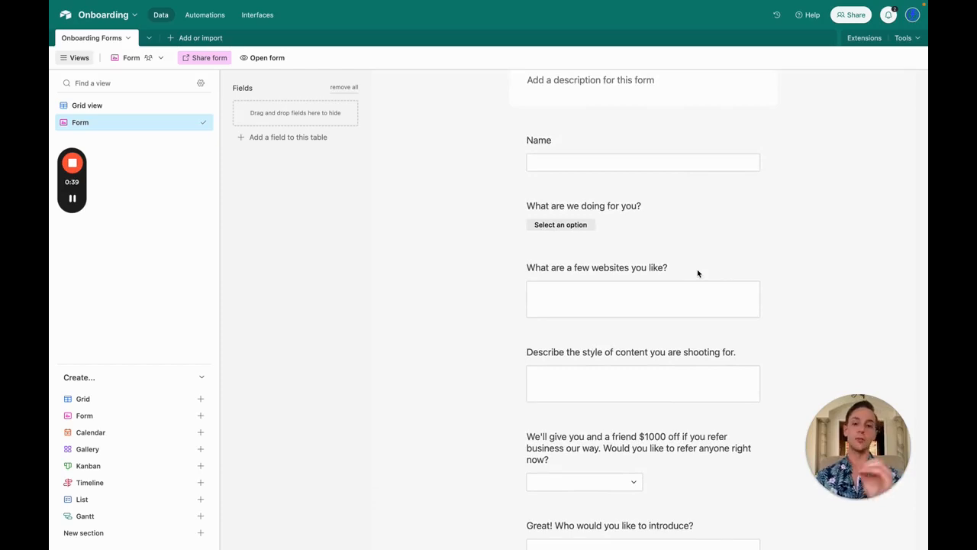
Step: Display 'What are we doing for you?' as a list, briefly enabling then disabling its conditions
left_click(594, 210)
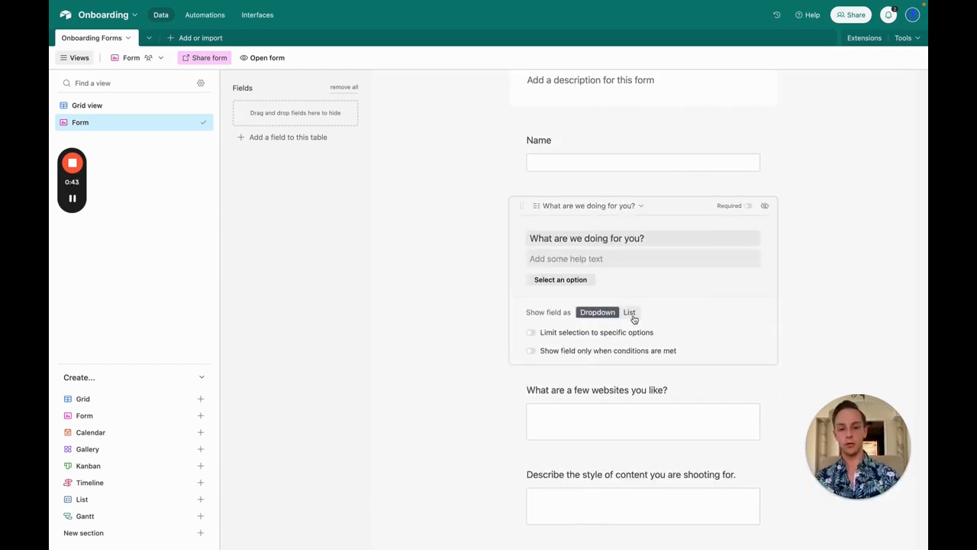
left_click(631, 314)
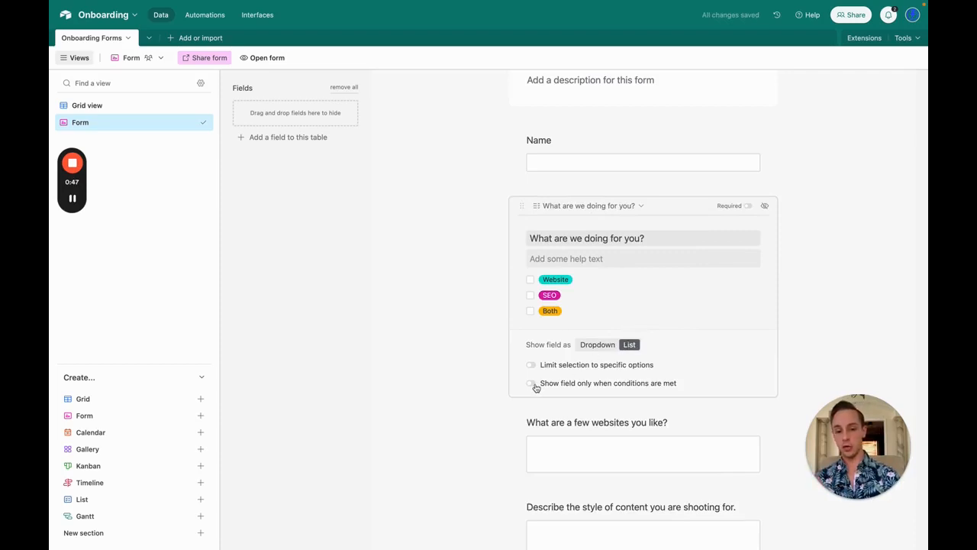
left_click(531, 383)
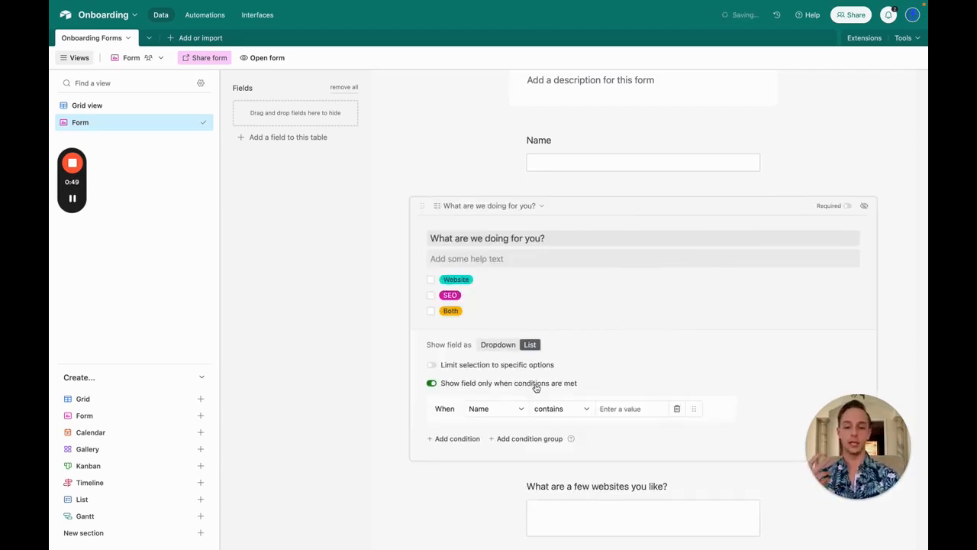
left_click(505, 415)
left_click(504, 415)
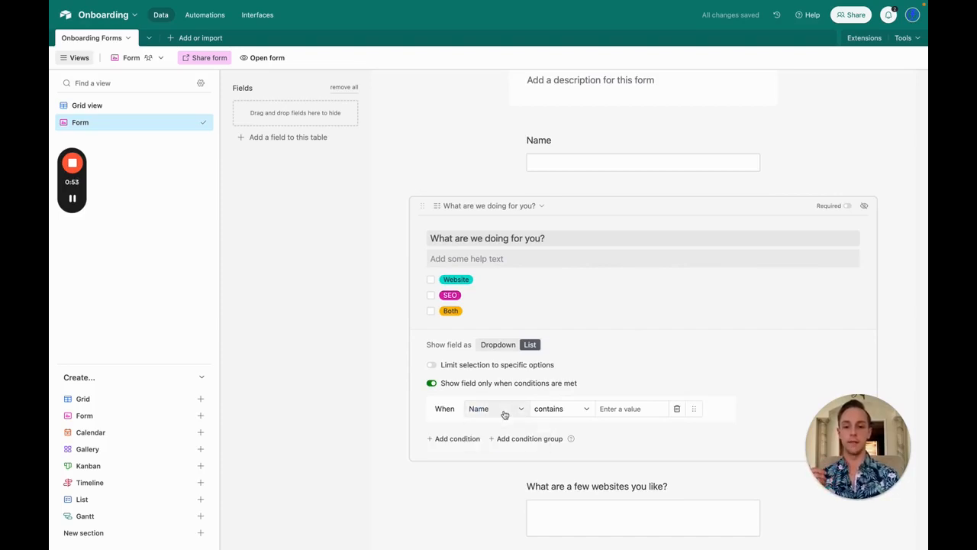
left_click(431, 384)
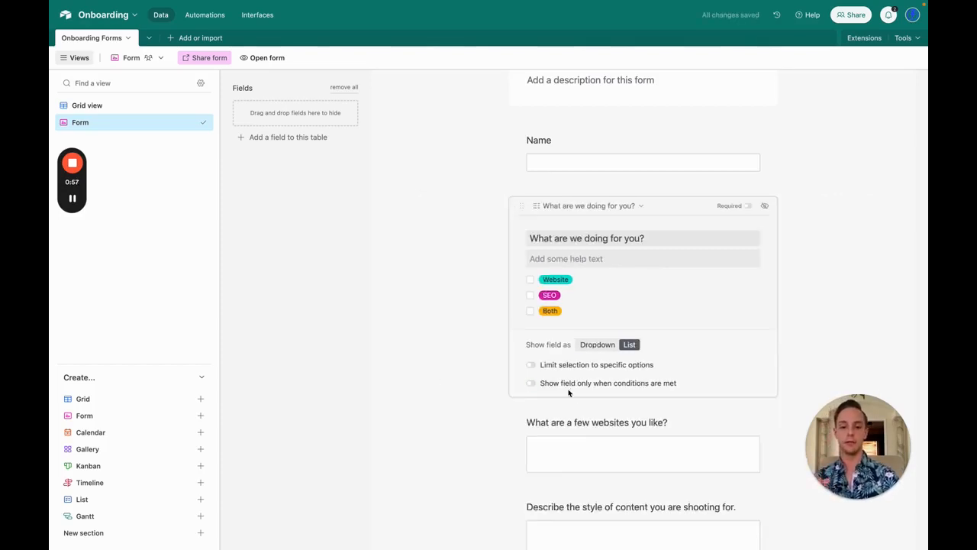
scroll(582, 416, "down", 1)
Step: Make the websites question conditional on 'What are we doing for you?' using has any of
scroll(583, 417, "up", 2)
scroll(582, 416, "down", 2)
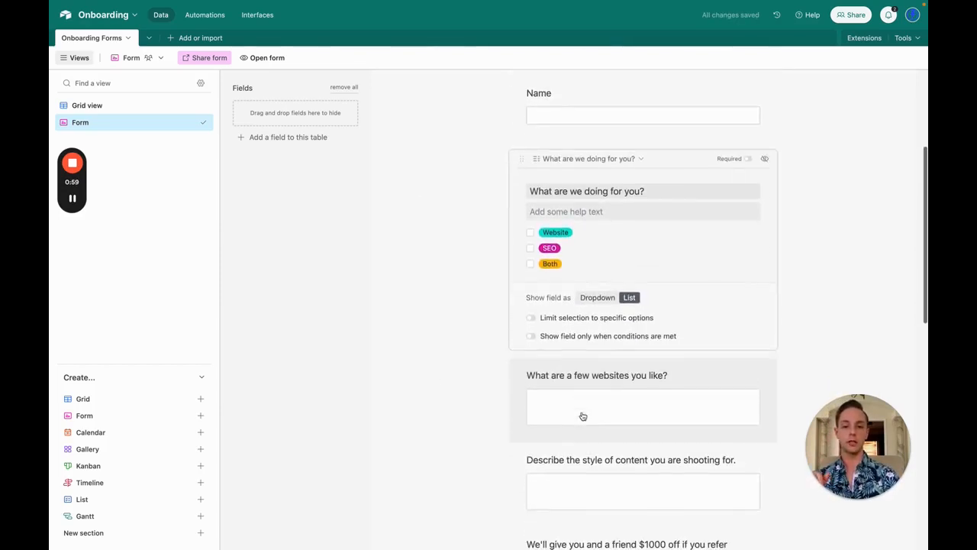
left_click(589, 380)
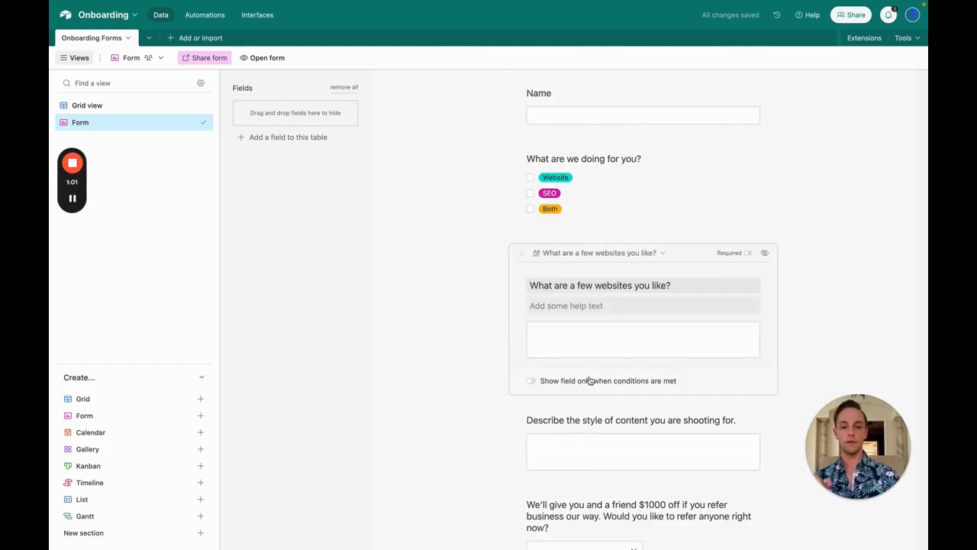
left_click(532, 382)
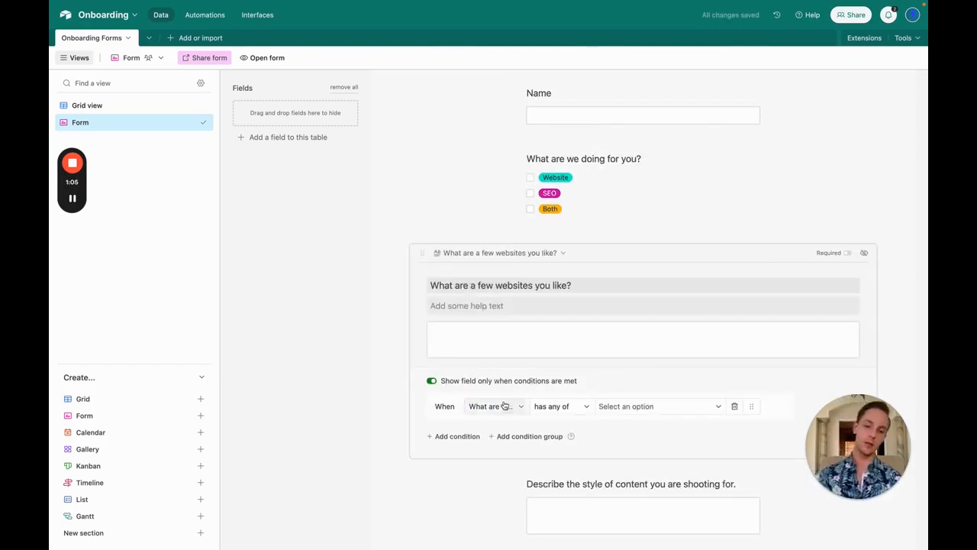
left_click(502, 406)
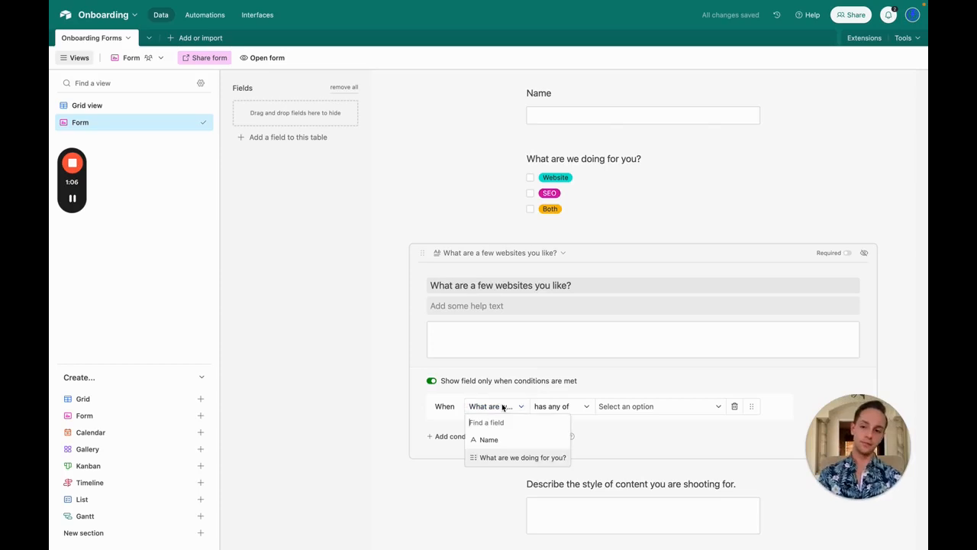
left_click(499, 457)
left_click(631, 406)
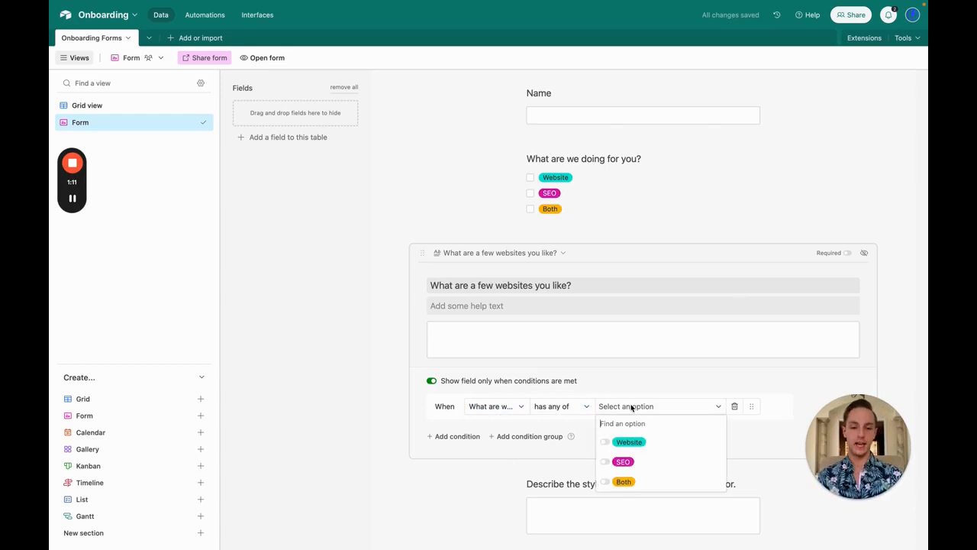
left_click(585, 406)
left_click(583, 407)
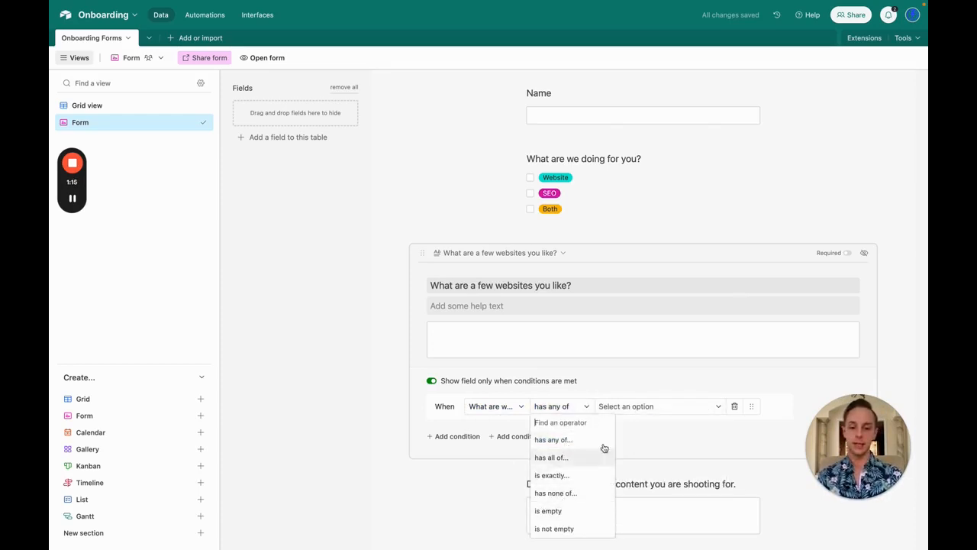
left_click(629, 406)
Step: Choose Website and Both as triggering answers, then tick both in the preview to test
left_click(628, 406)
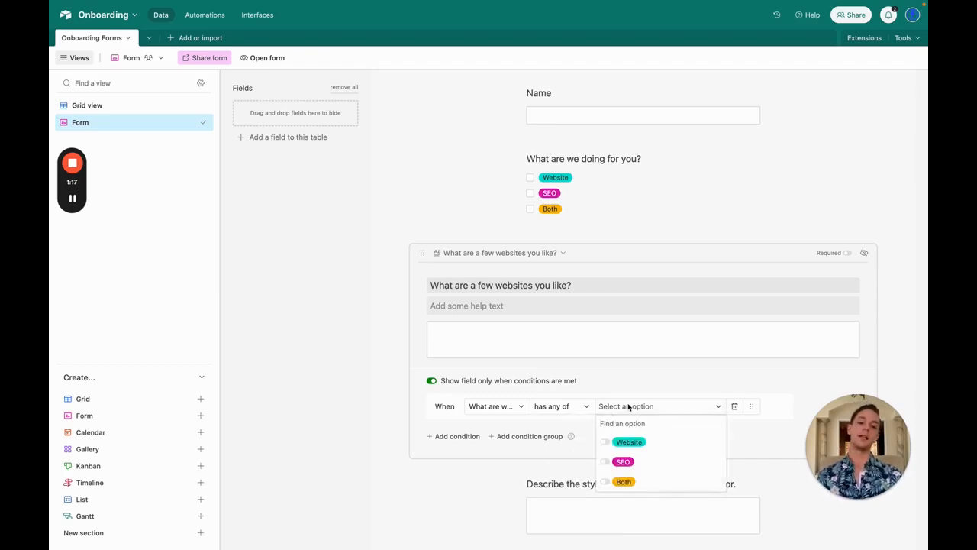
left_click(622, 442)
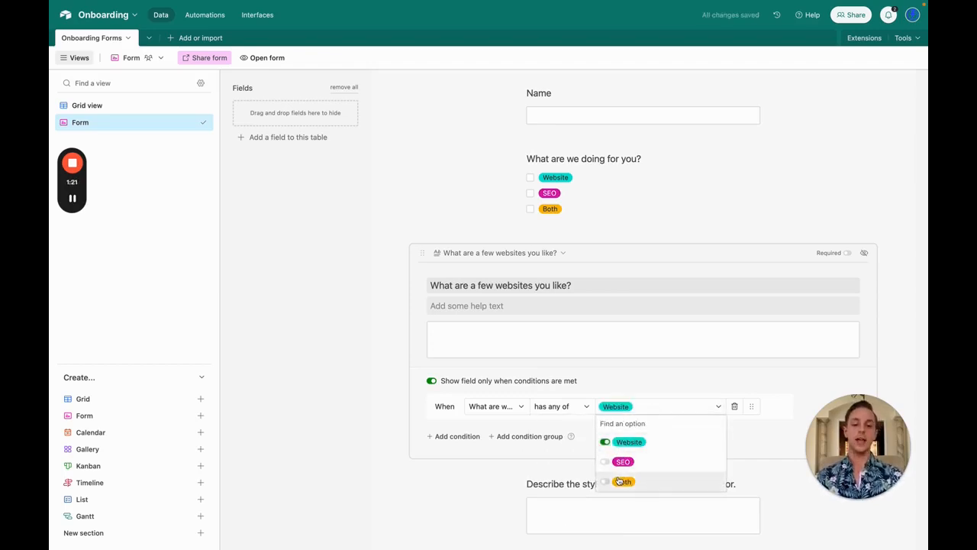
left_click(621, 481)
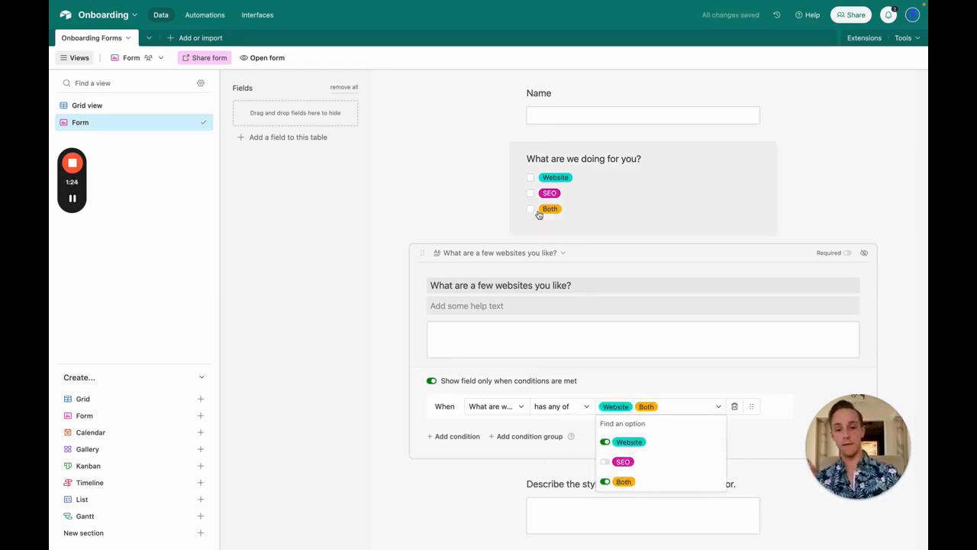
left_click(530, 178)
left_click(531, 209)
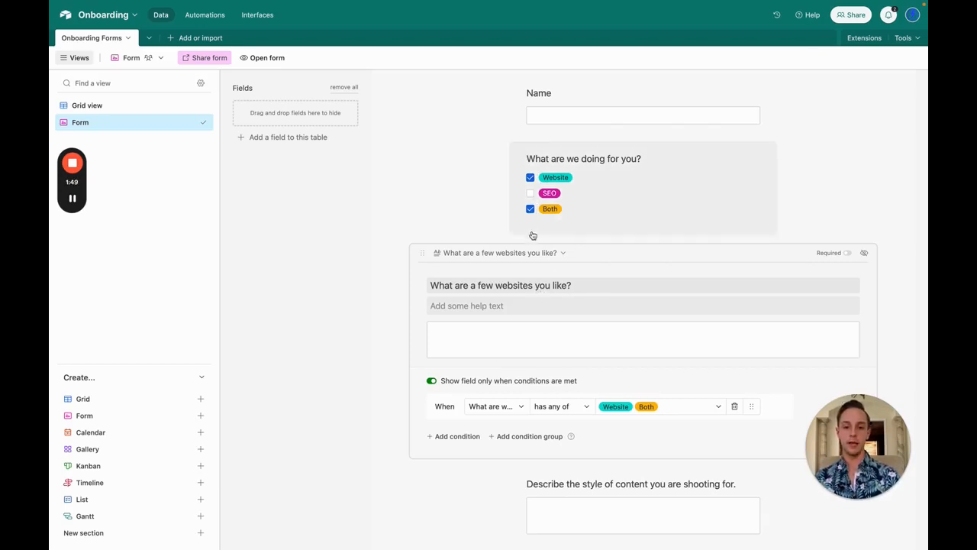
Step: Untick Both and Website in the preview, then tick and untick SEO
left_click(530, 208)
left_click(530, 178)
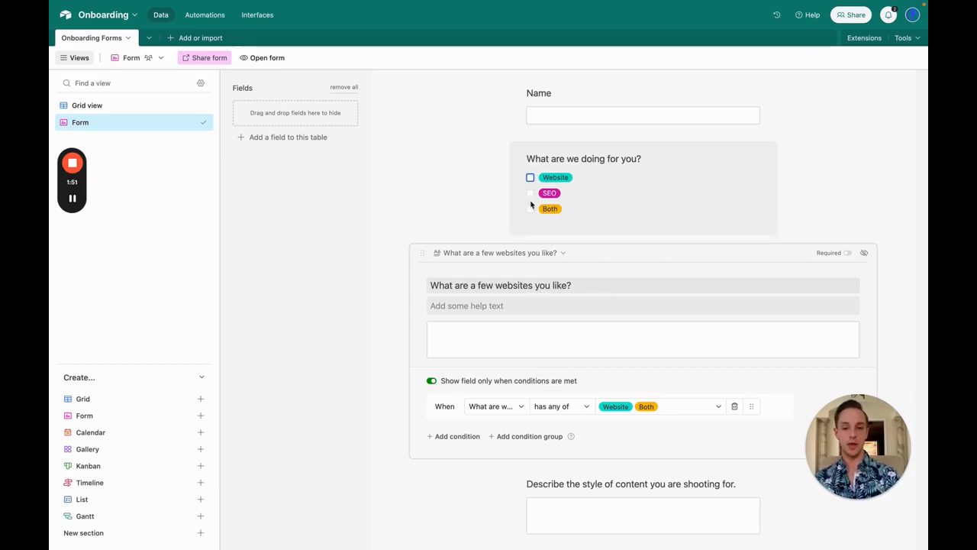
left_click(530, 194)
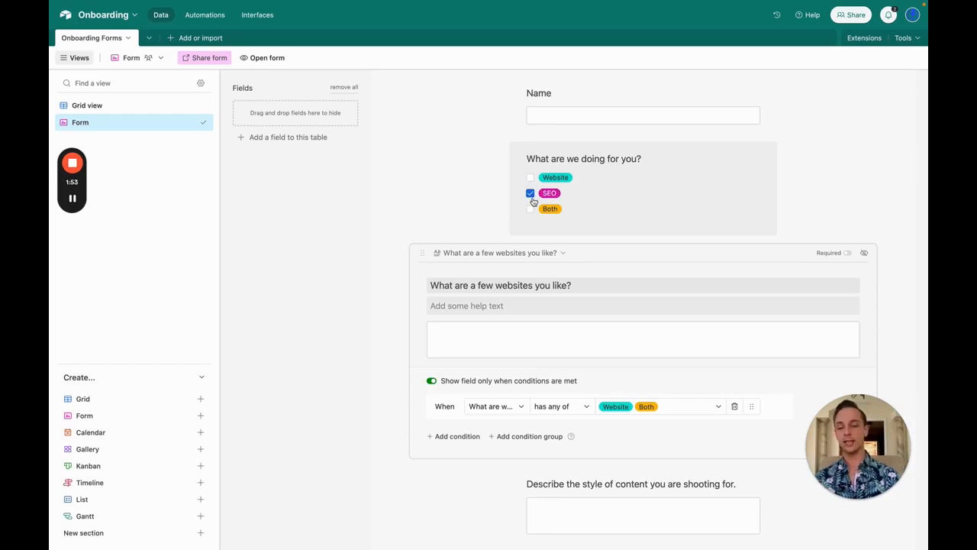
left_click(531, 195)
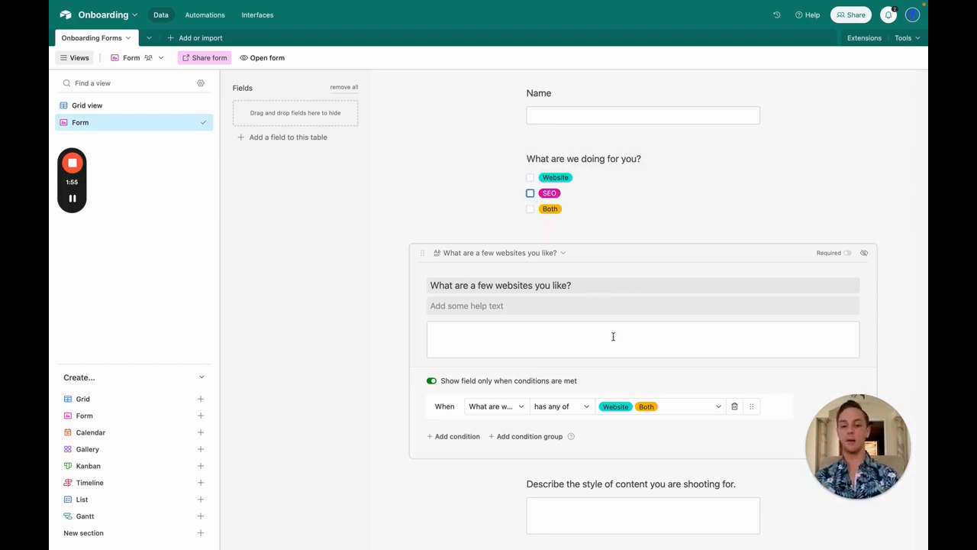
scroll(613, 339, "down", 3)
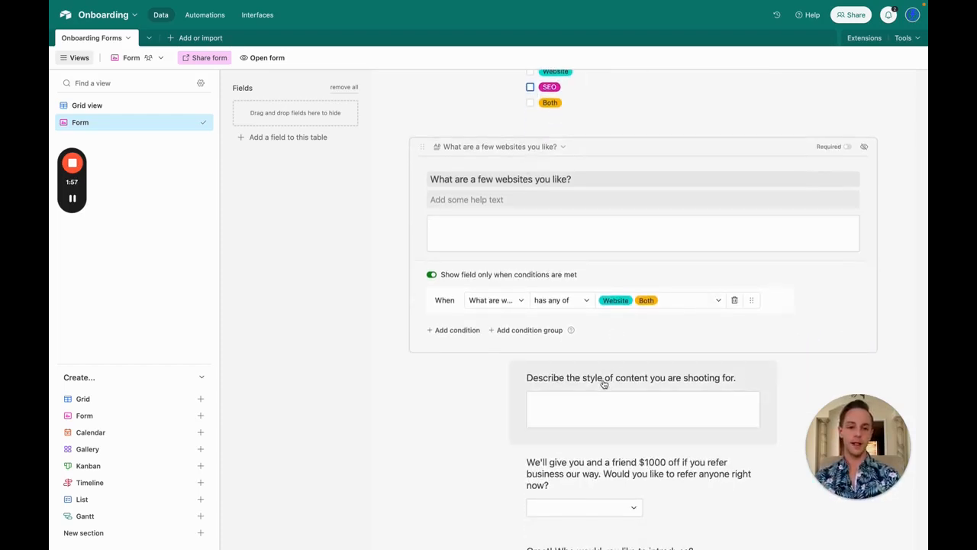
Step: Show the content-style question only when 'What are we doing for you?' has SEO or Both
left_click(603, 382)
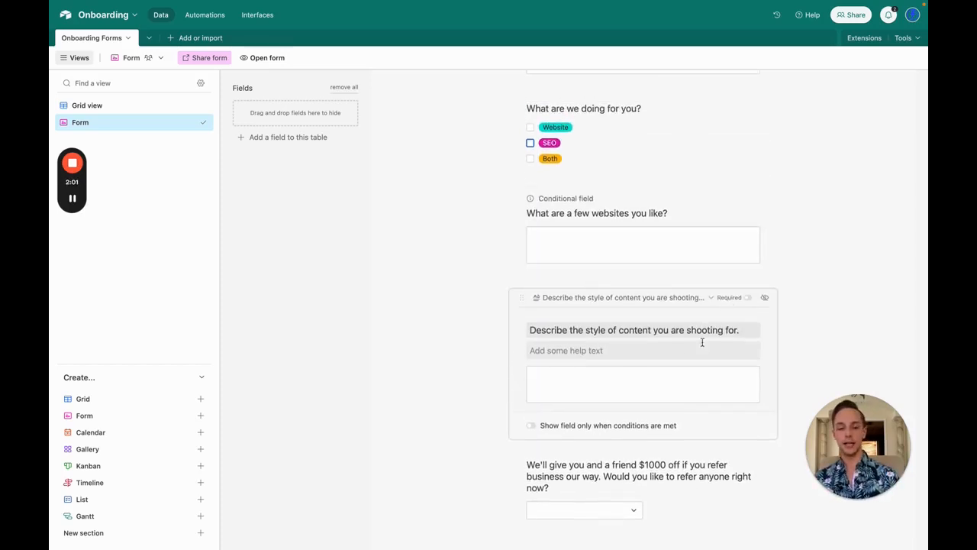
left_click(535, 426)
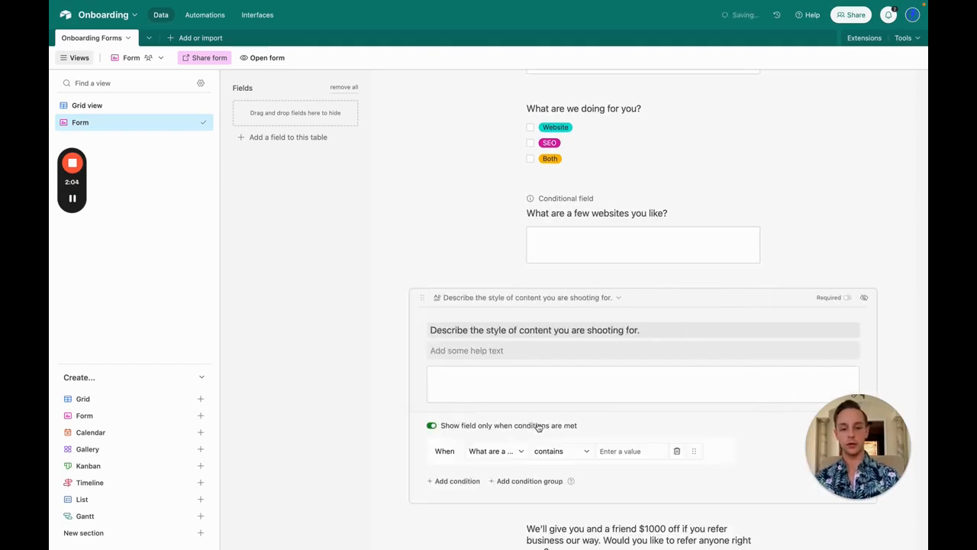
left_click(504, 452)
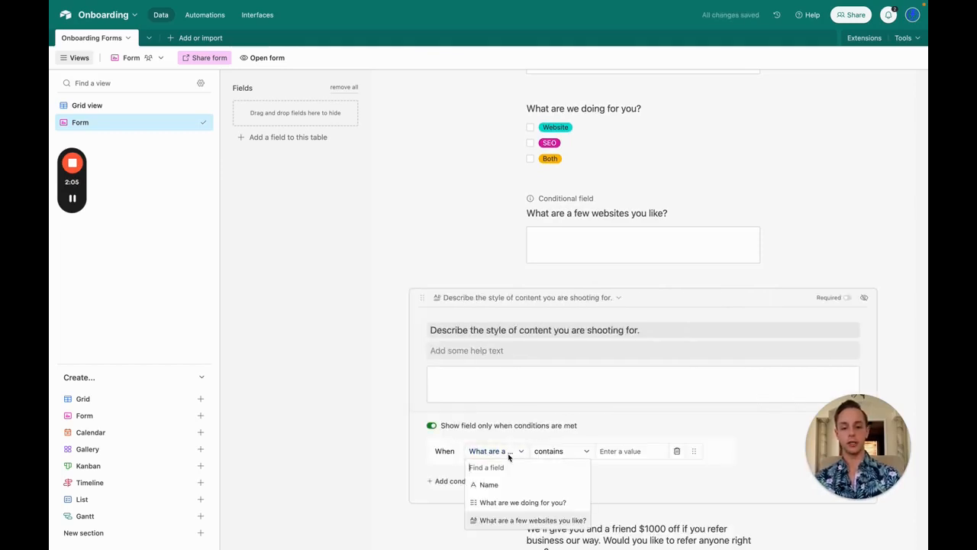
left_click(508, 503)
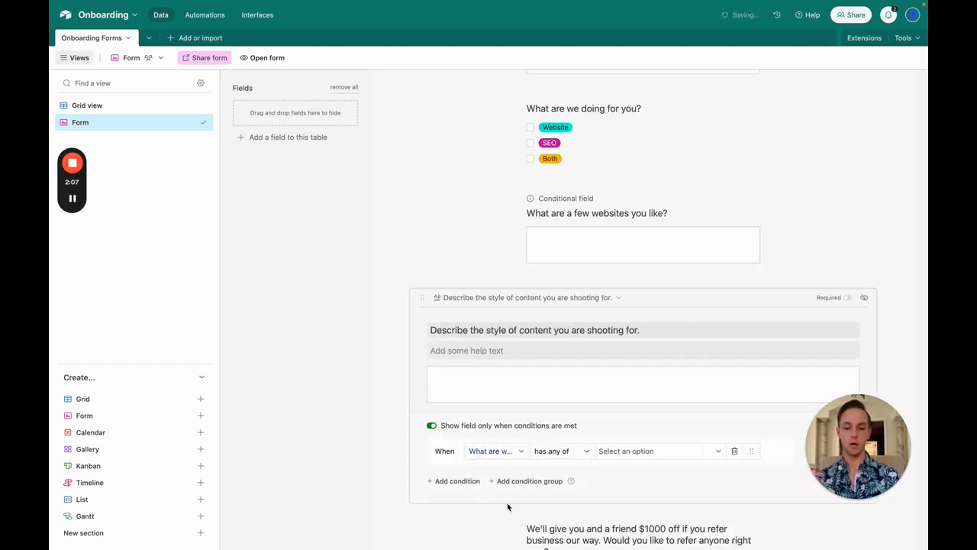
left_click(615, 451)
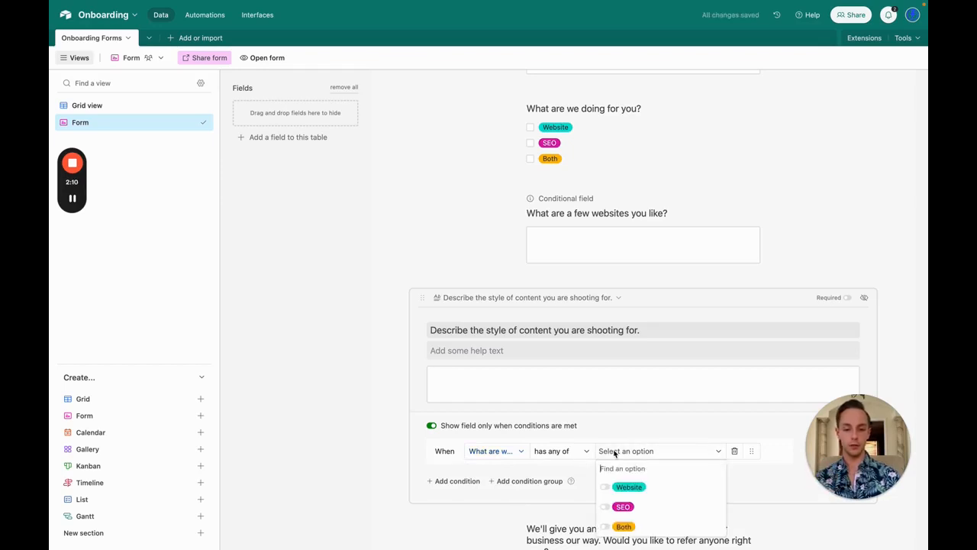
left_click(623, 506)
left_click(624, 526)
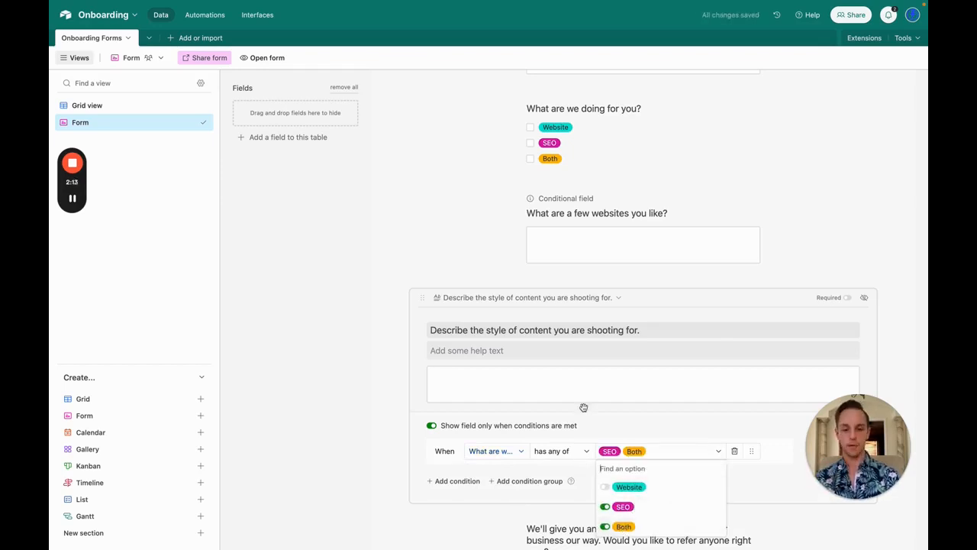
left_click(413, 461)
scroll(573, 449, "down", 3)
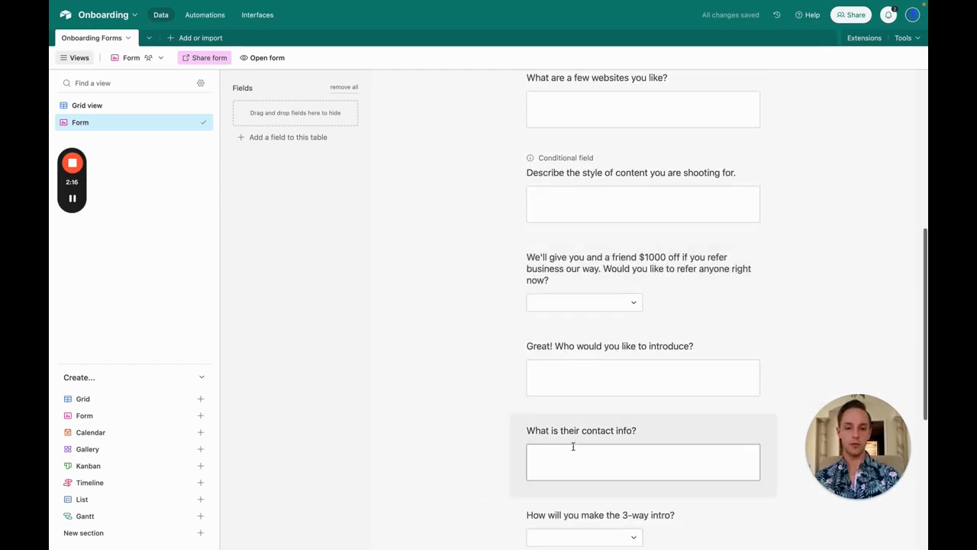
Step: Switch the $1000 referral question's Yes! and Maybe later answers to a List display
left_click(624, 260)
left_click(630, 374)
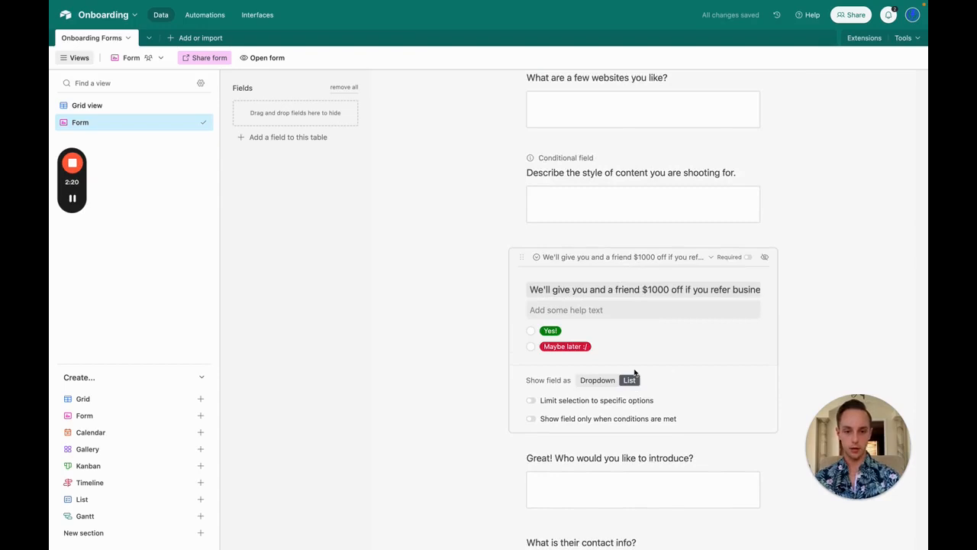
left_click(471, 299)
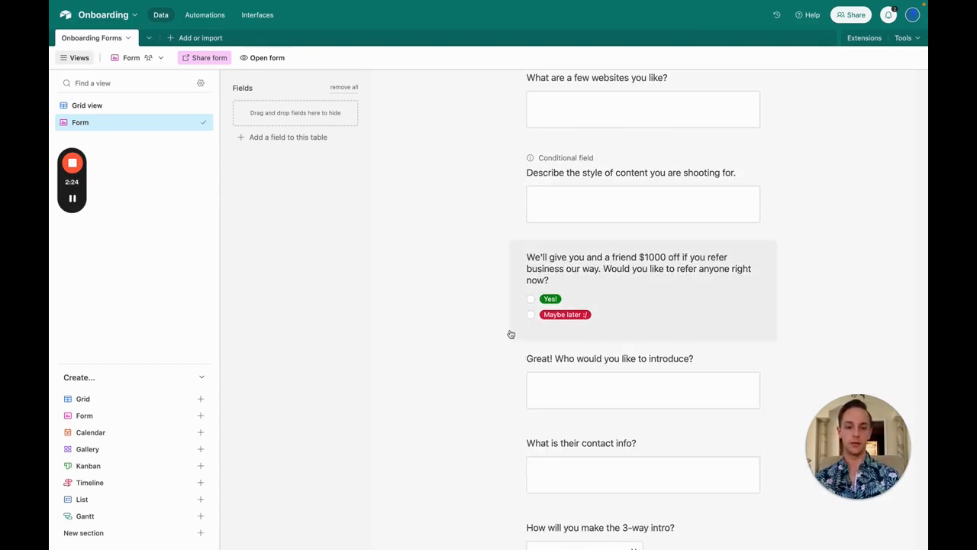
scroll(512, 334, "down", 1)
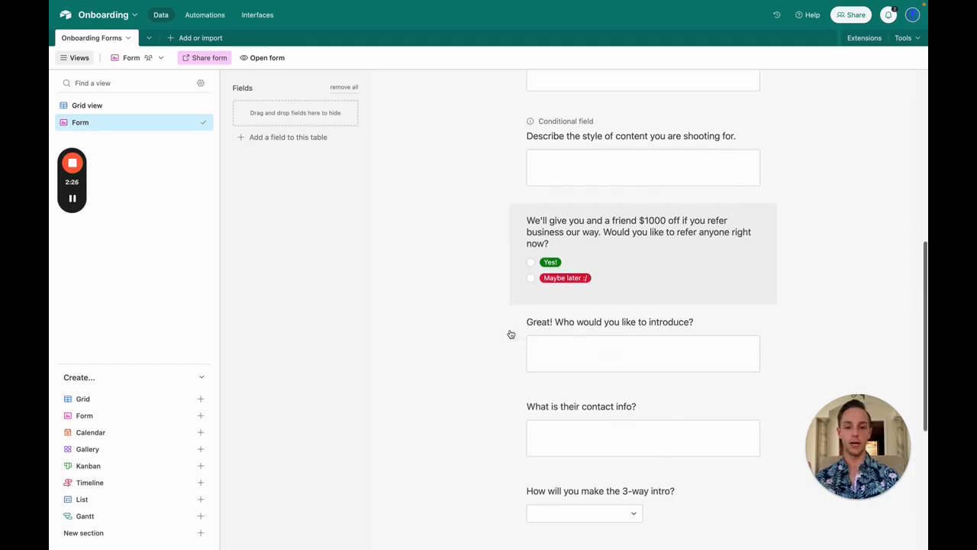
Step: Show 'Great! Who would you like to introduce?' only when the referral answer is Yes!
left_click(619, 323)
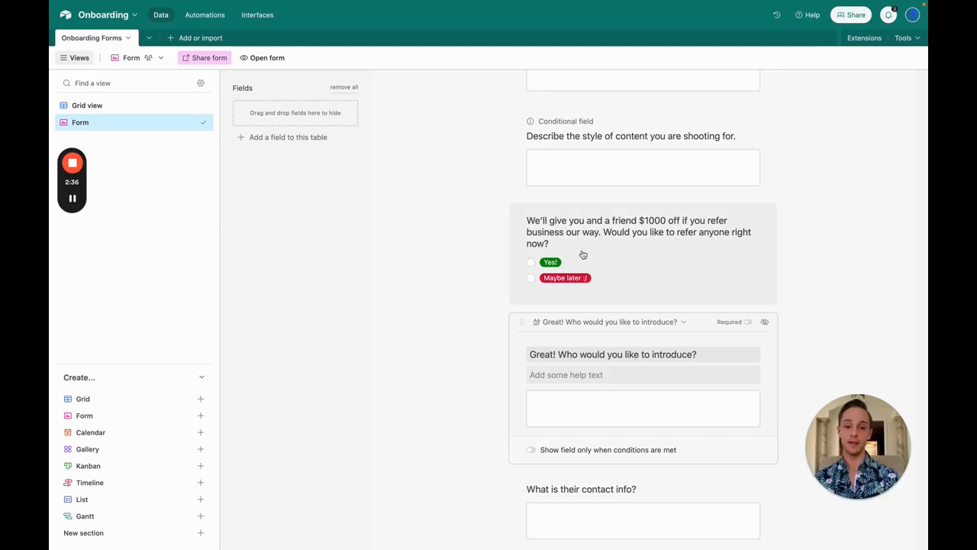
left_click(532, 450)
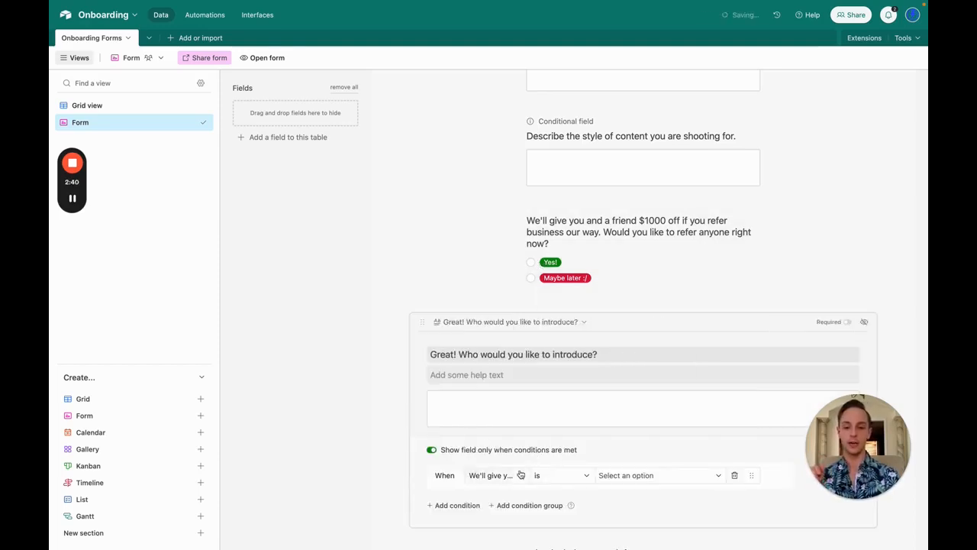
left_click(516, 479)
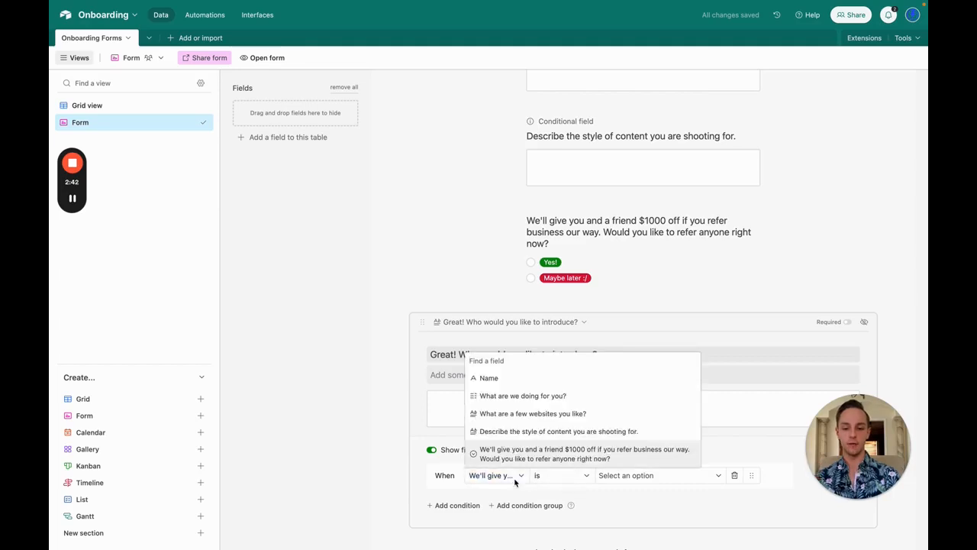
left_click(515, 481)
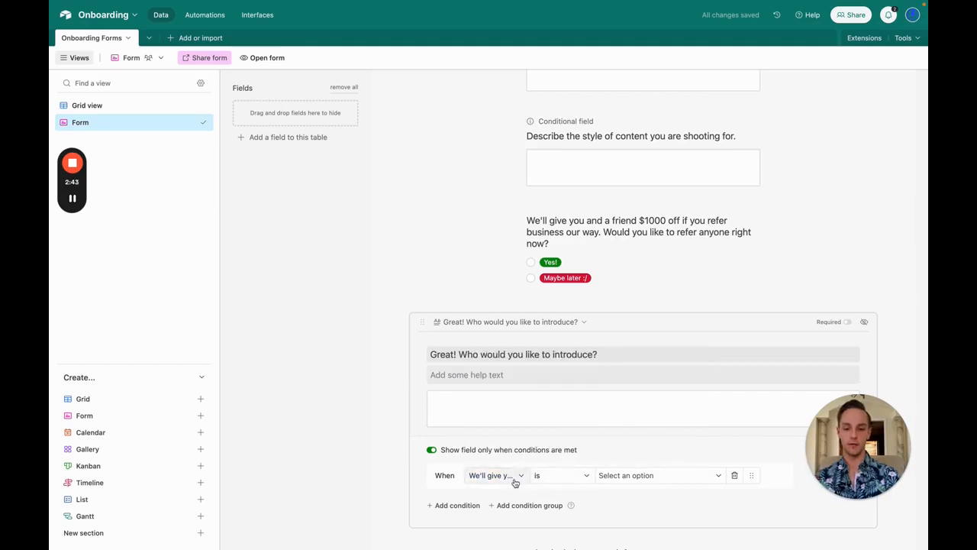
left_click(626, 476)
left_click(615, 511)
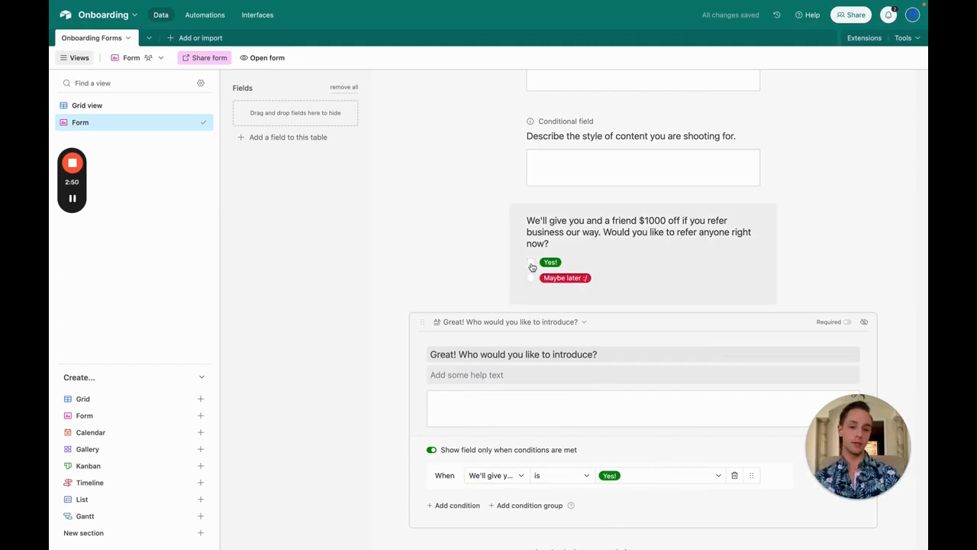
scroll(540, 359, "down", 5)
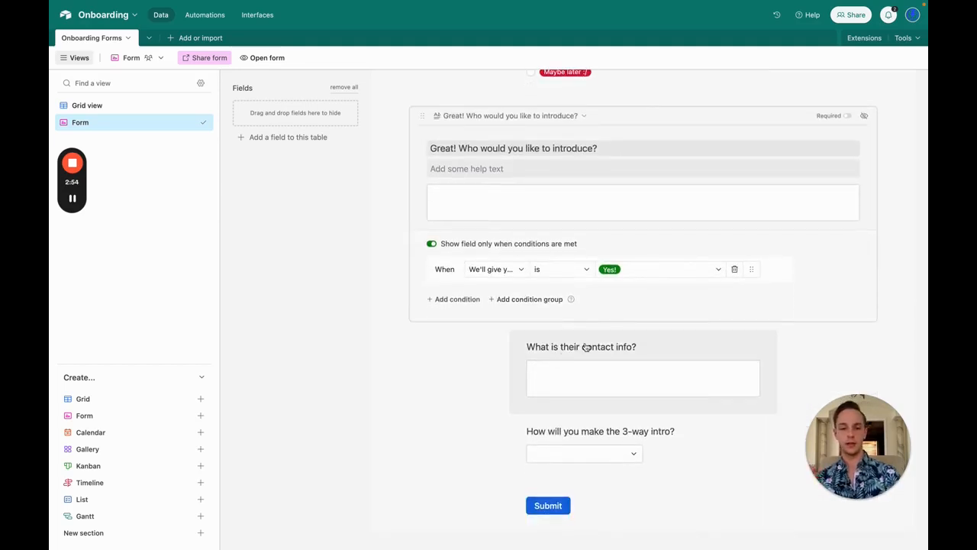
left_click(585, 347)
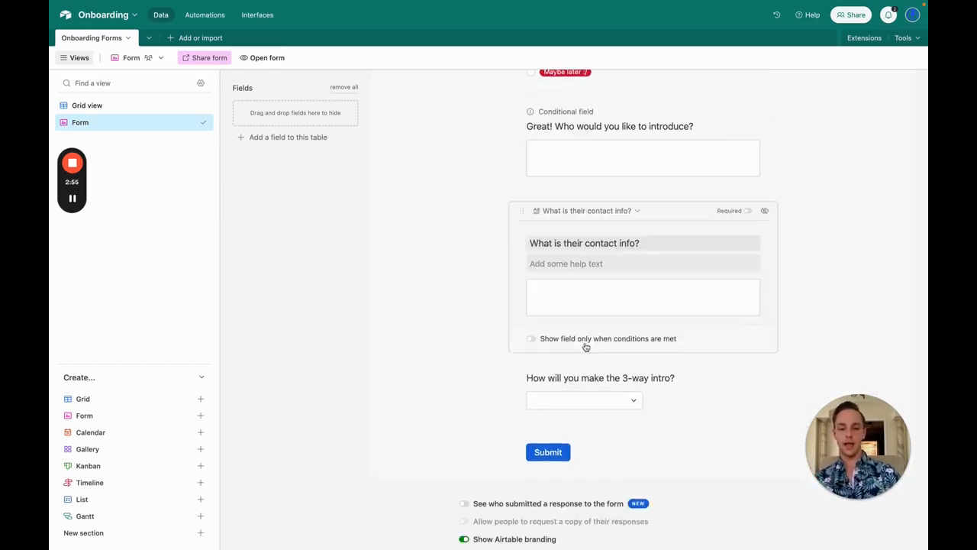
Step: Show the contact info question only when the introduce answer is not empty
left_click(532, 340)
left_click(520, 364)
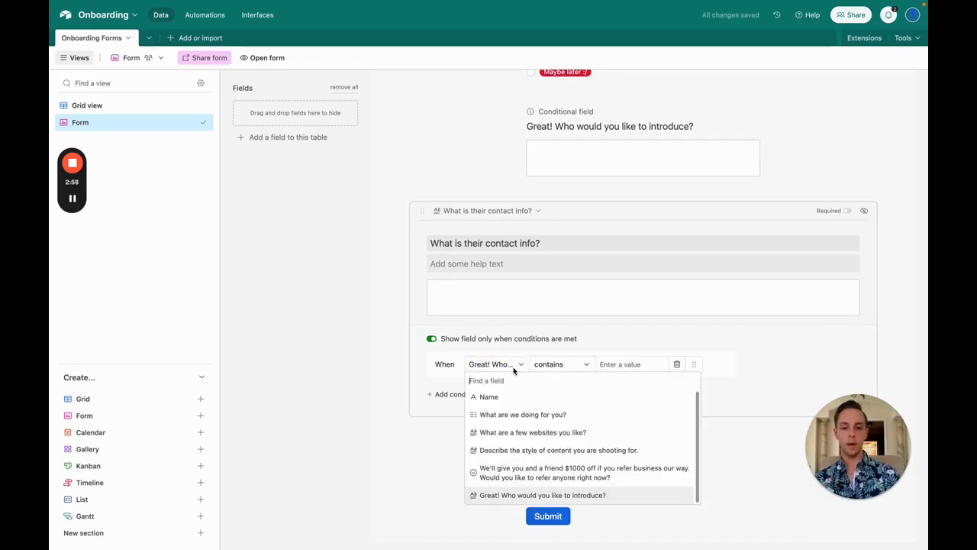
left_click(537, 495)
left_click(560, 364)
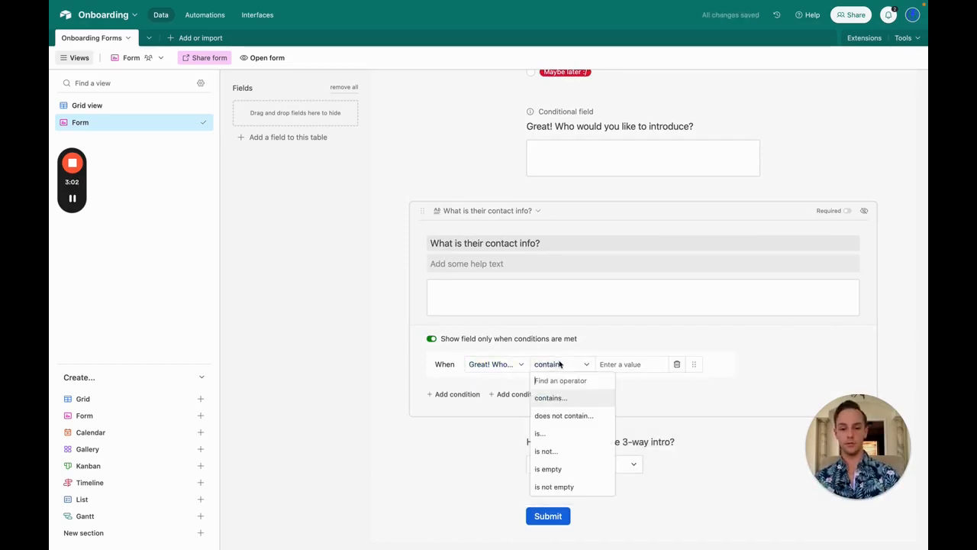
left_click(568, 487)
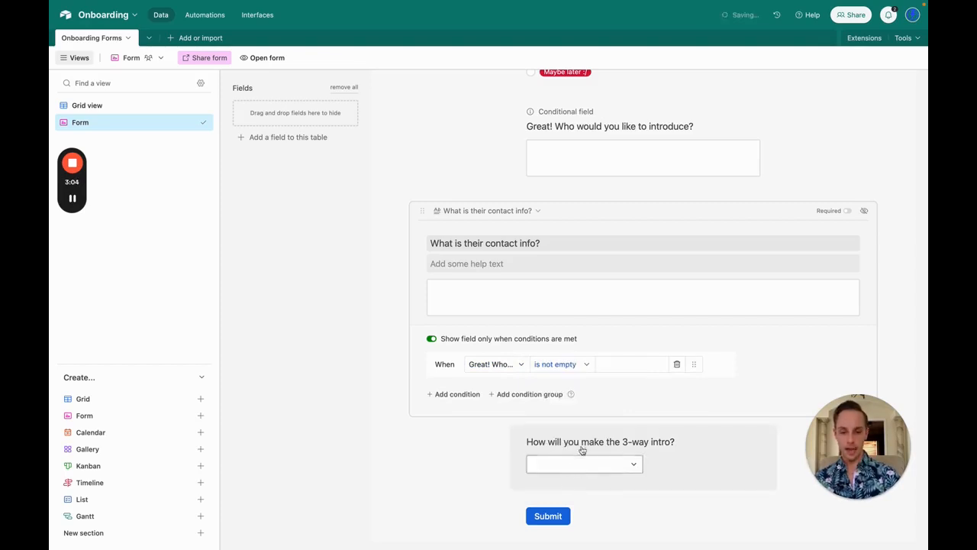
Step: Test by typing sample text into the introduce answer in the preview, then delete it
left_click(543, 162)
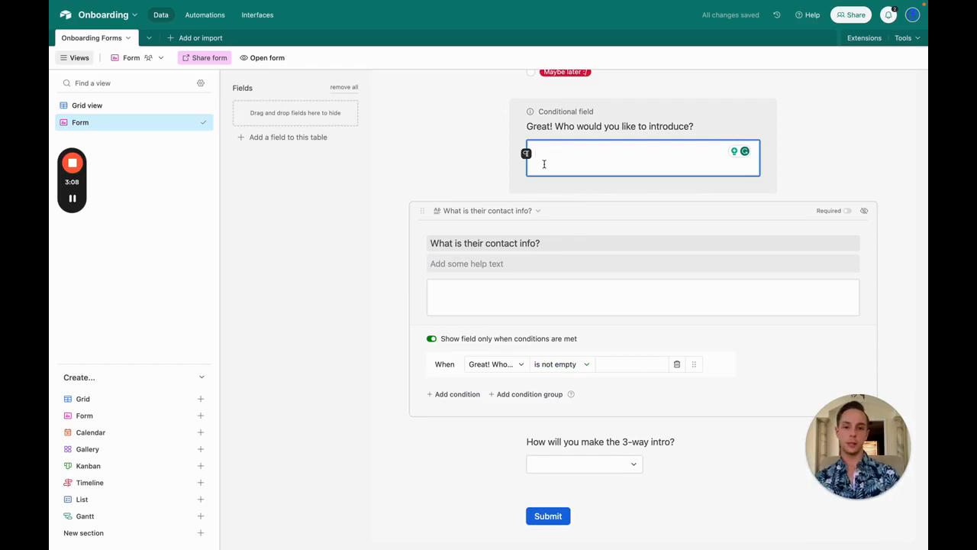
type("jkdsfkds")
key("super+a")
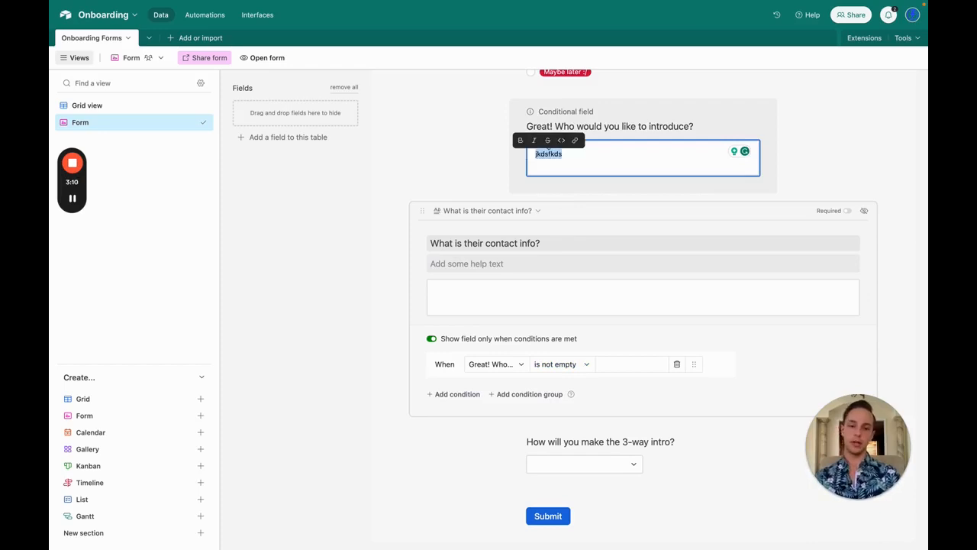
key("BackSpace")
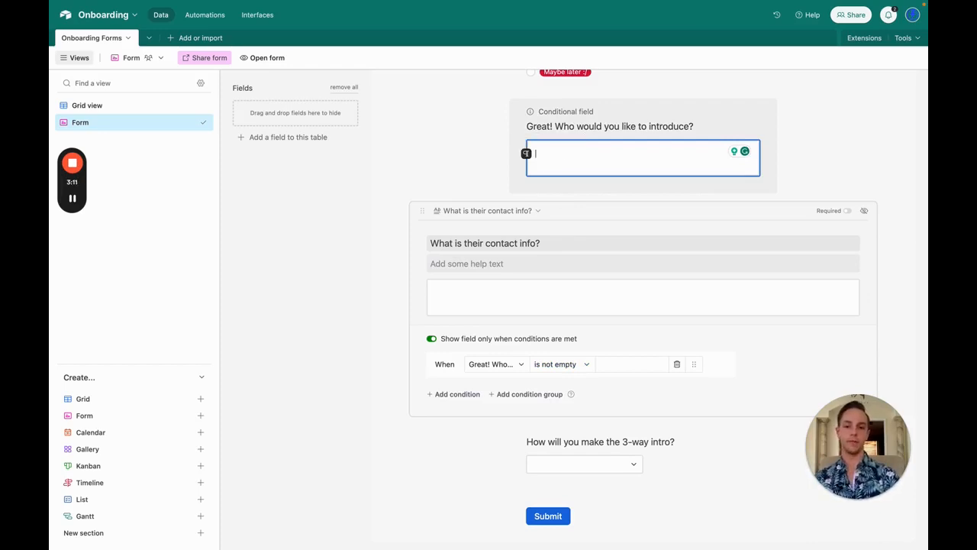
left_click(616, 445)
Step: Show the 3-way intro answers as a list, only when contact info is not empty
left_click(635, 422)
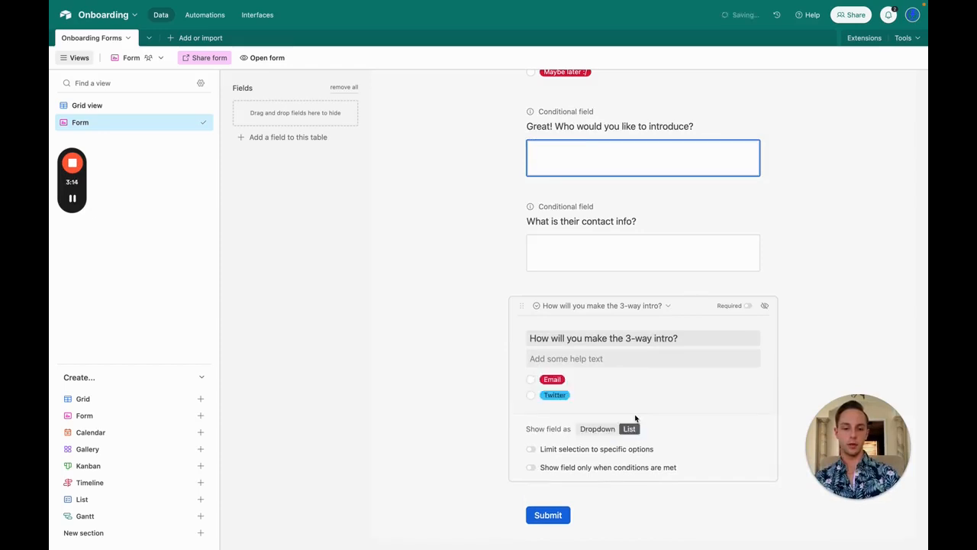
left_click(531, 468)
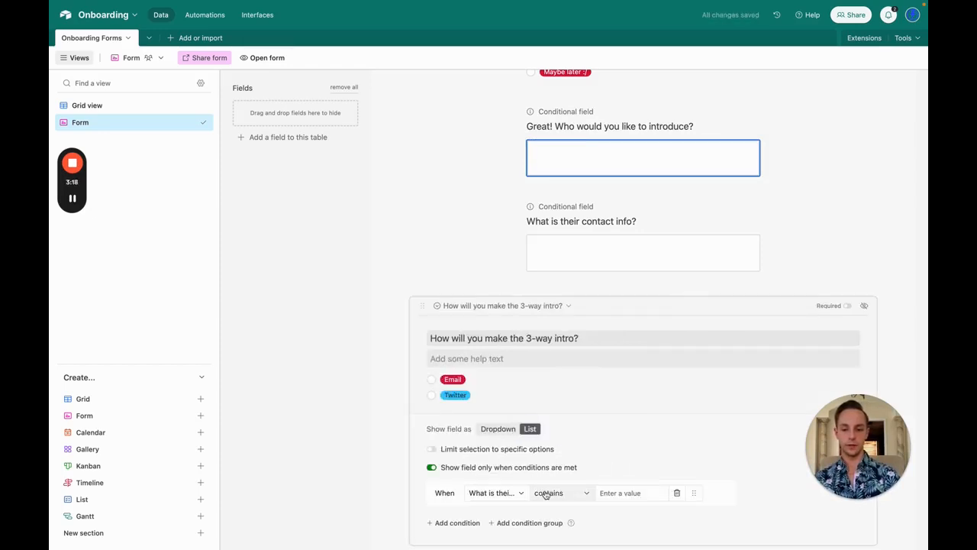
left_click(497, 492)
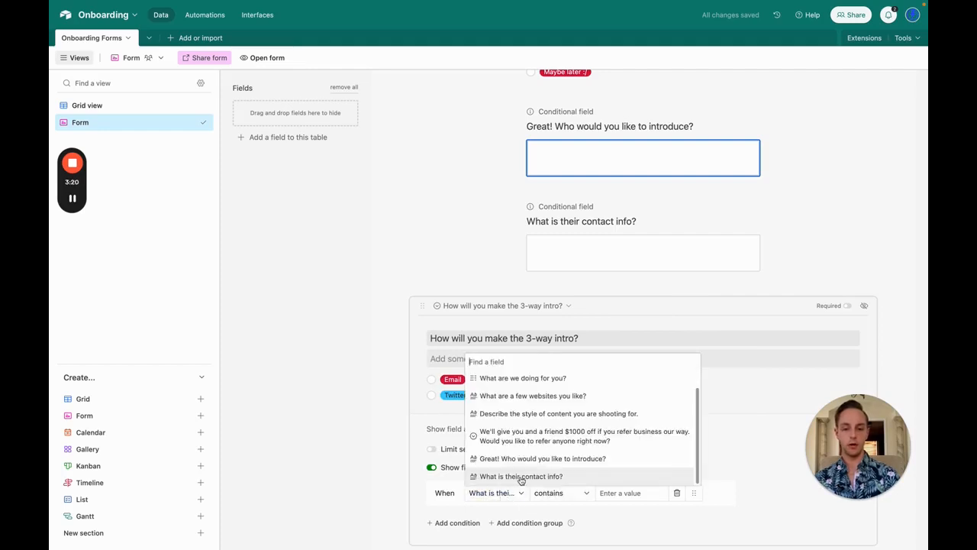
left_click(522, 479)
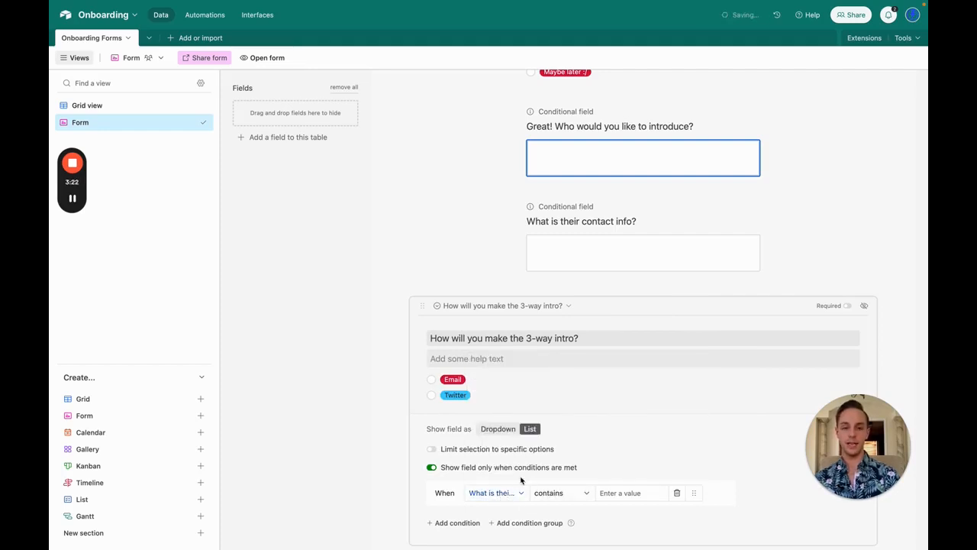
left_click(551, 492)
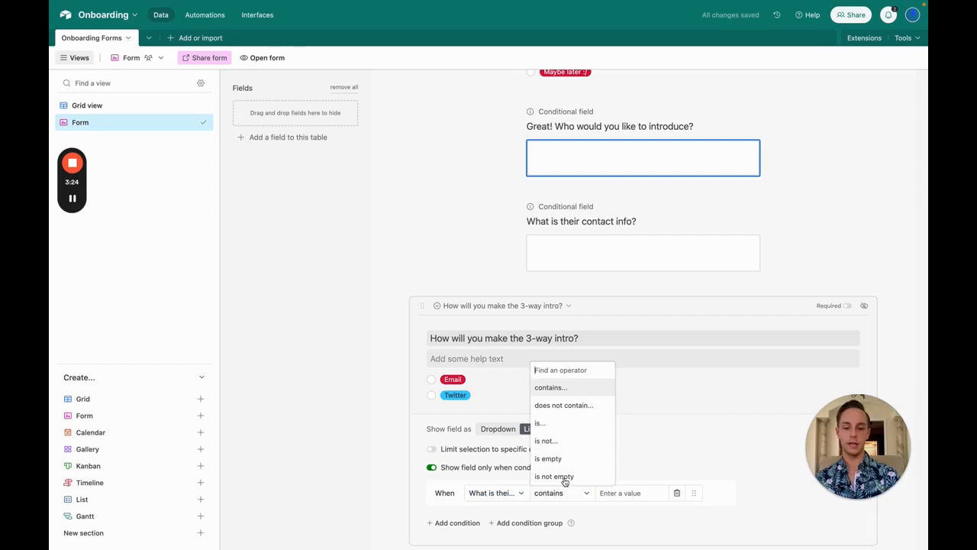
left_click(564, 478)
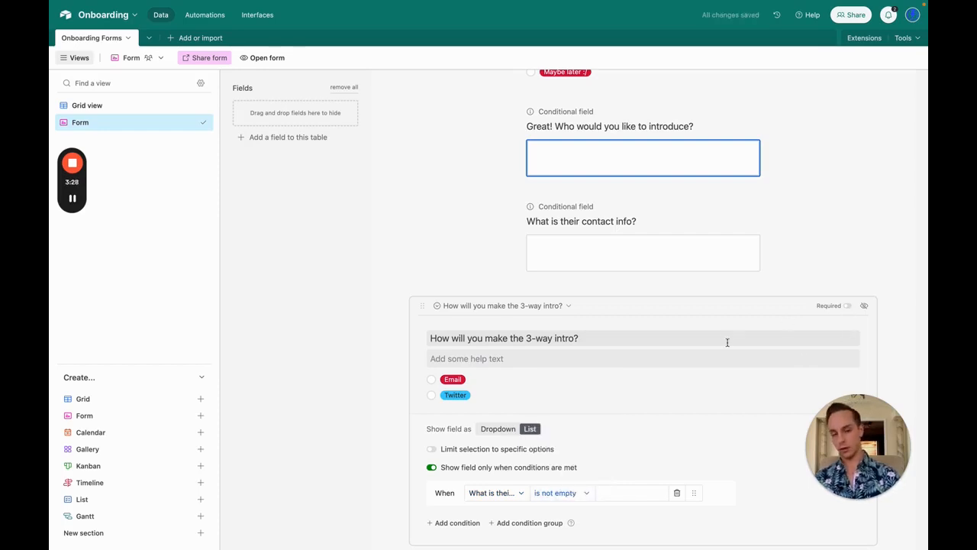
Step: Test the condition by typing sample text into the contact info preview, then clear it
left_click(631, 261)
type("jkdknldsf")
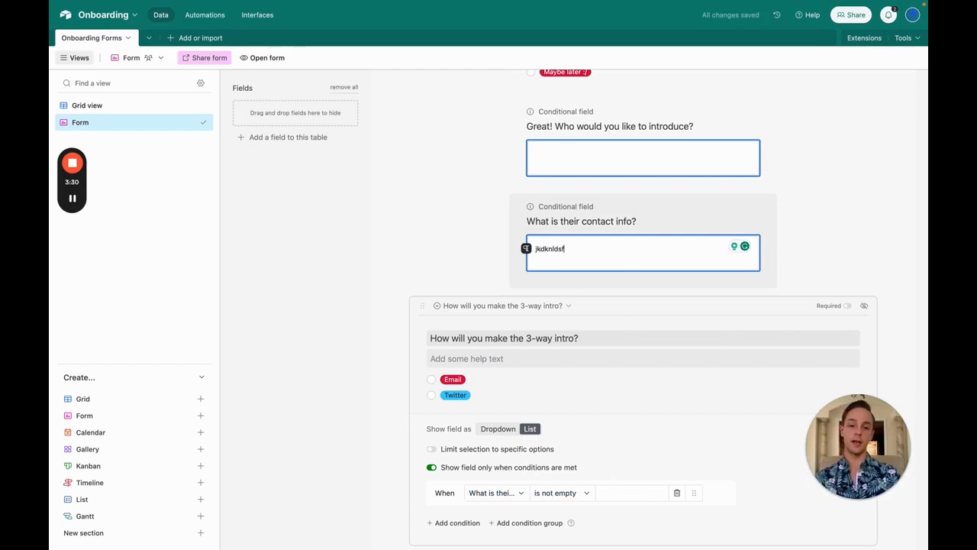
key("super+a")
key("BackSpace")
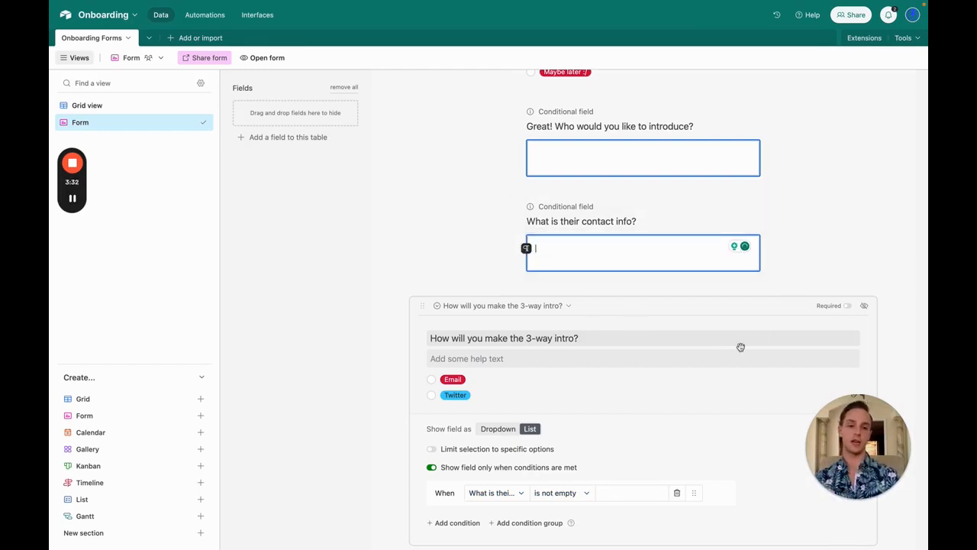
Step: Mark the 3-way intro, contact info and introduce questions as required
left_click(848, 306)
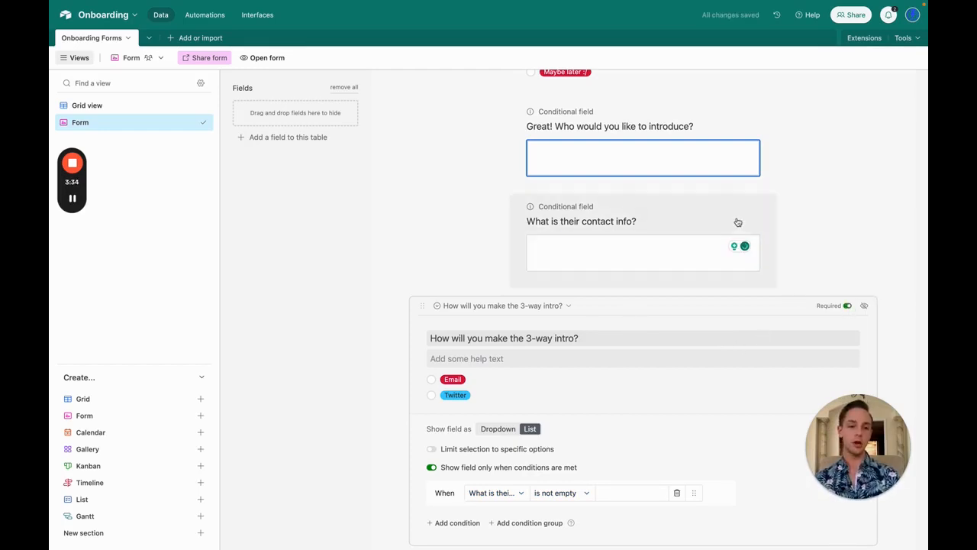
left_click(756, 217)
left_click(848, 211)
left_click(752, 128)
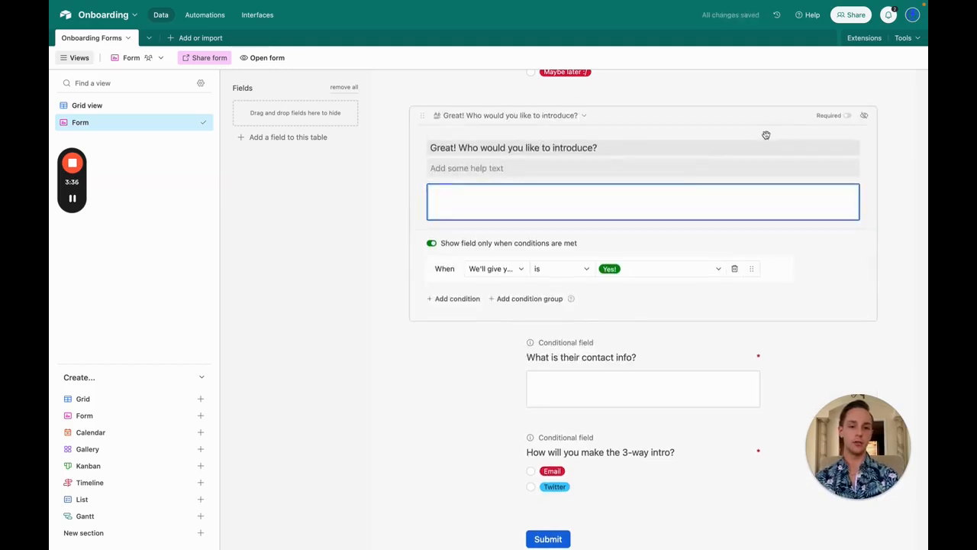
left_click(847, 114)
scroll(849, 118, "up", 3)
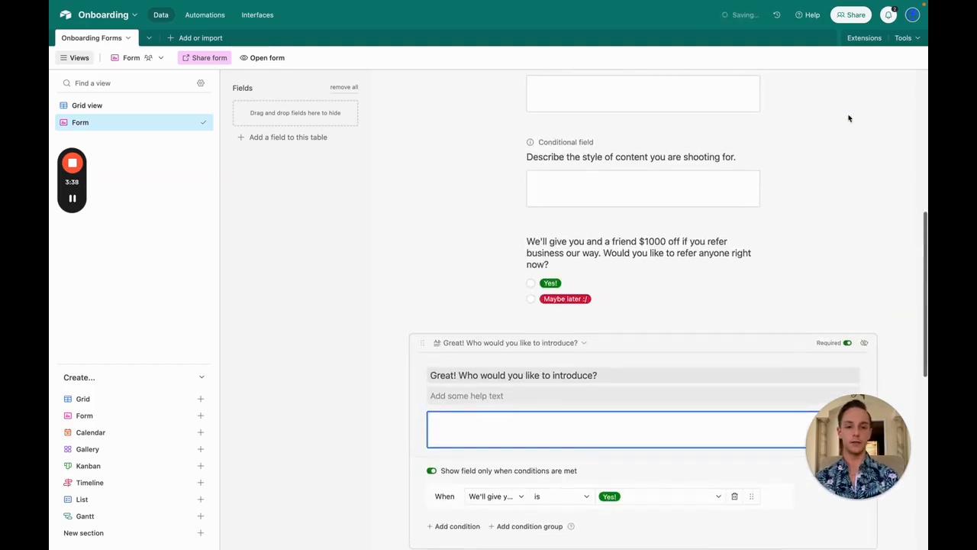
left_click(716, 244)
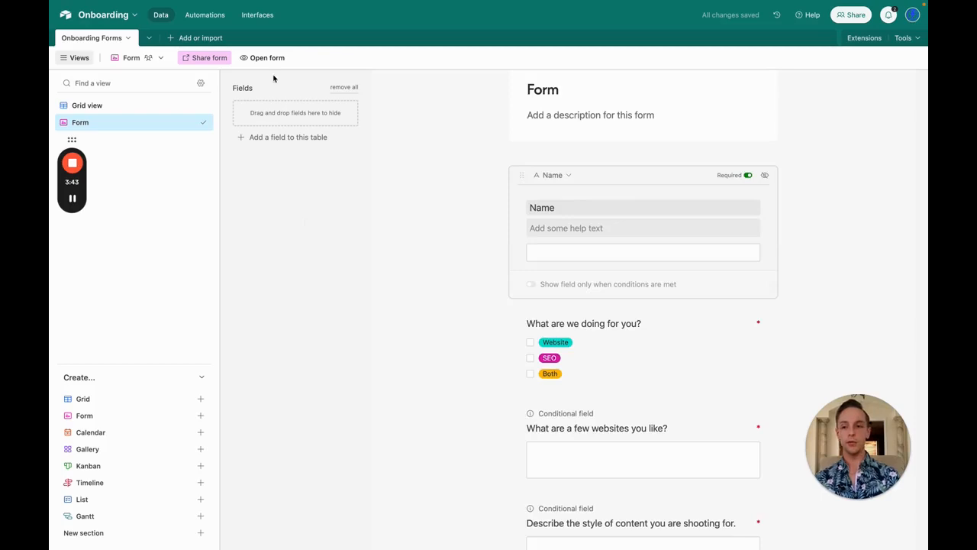
Step: In the live form, tick Website and enter 'zeusos.co, jordanparis.com, et' as liked websites
left_click(253, 58)
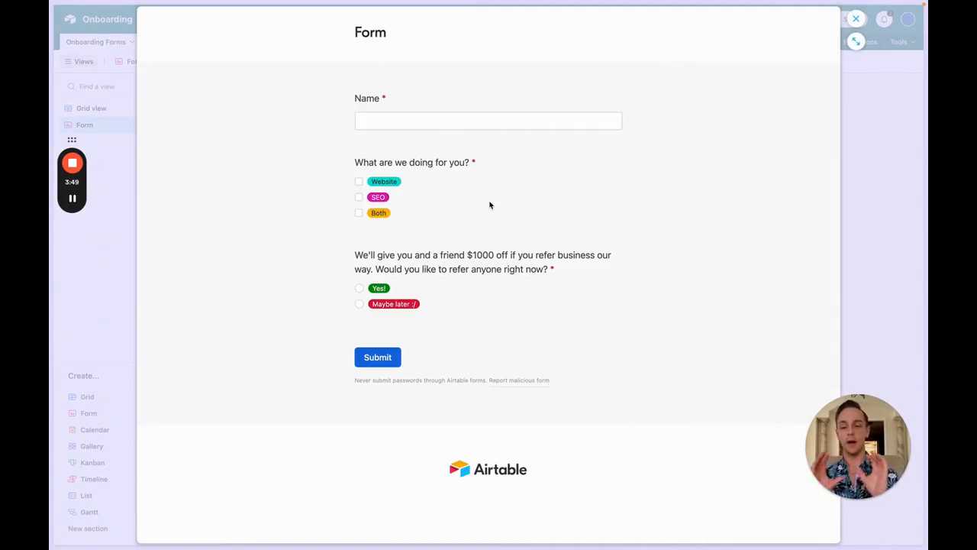
left_click(404, 122)
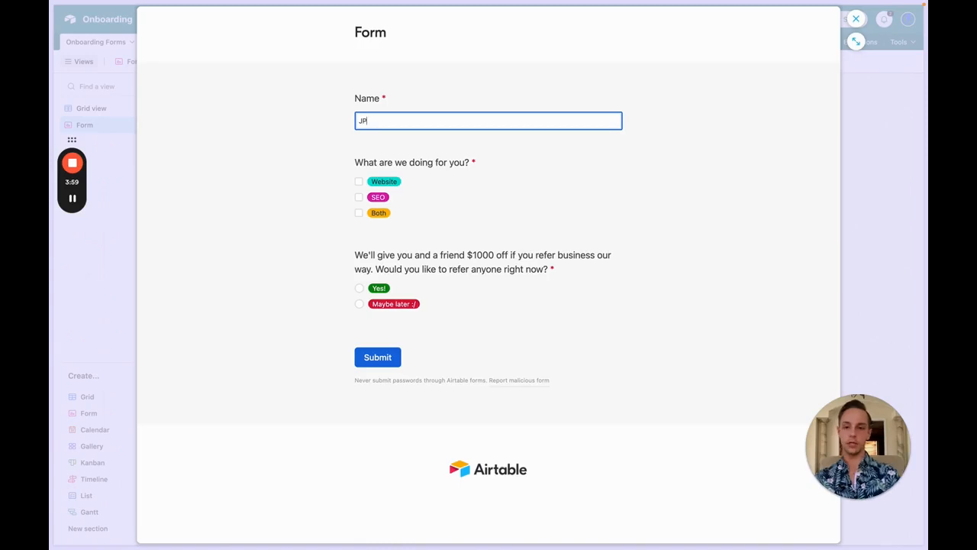
left_click(360, 182)
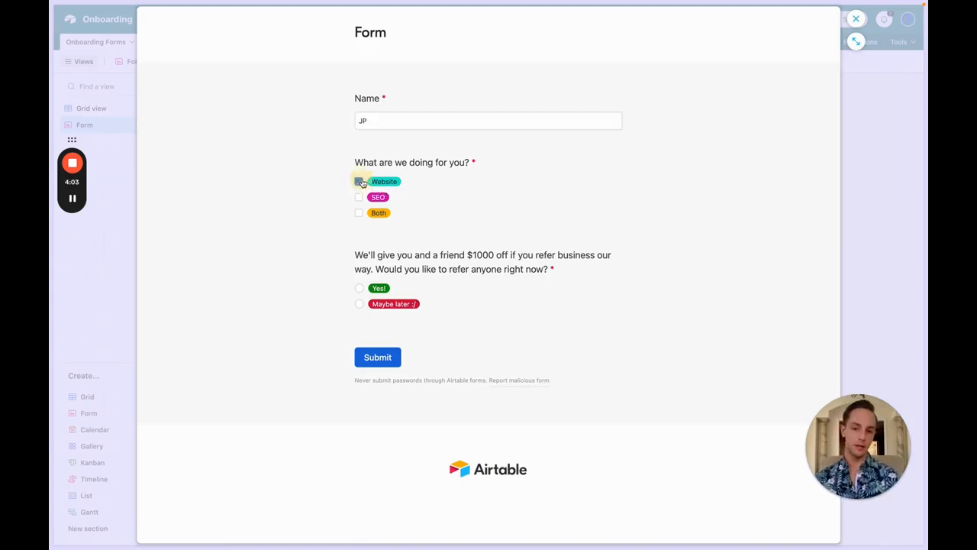
left_click(420, 286)
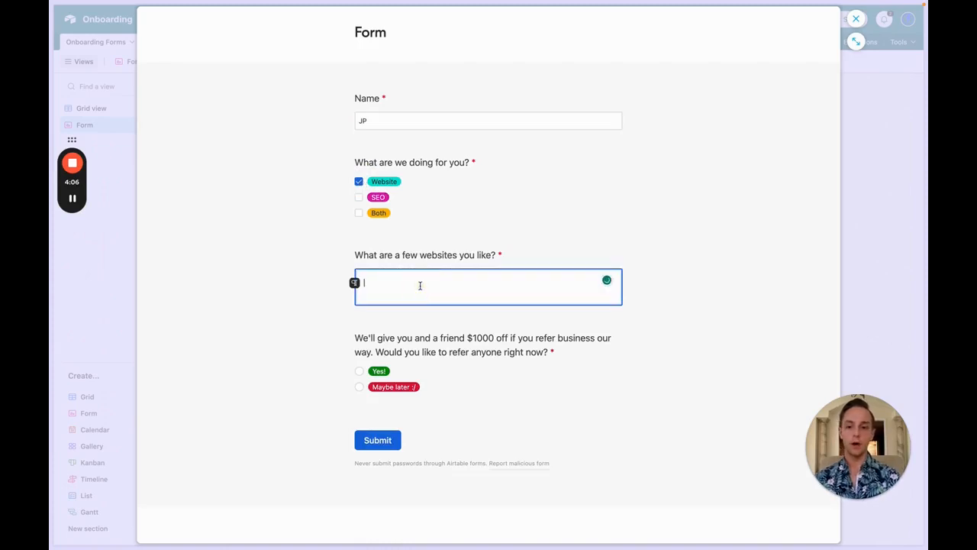
type("ze")
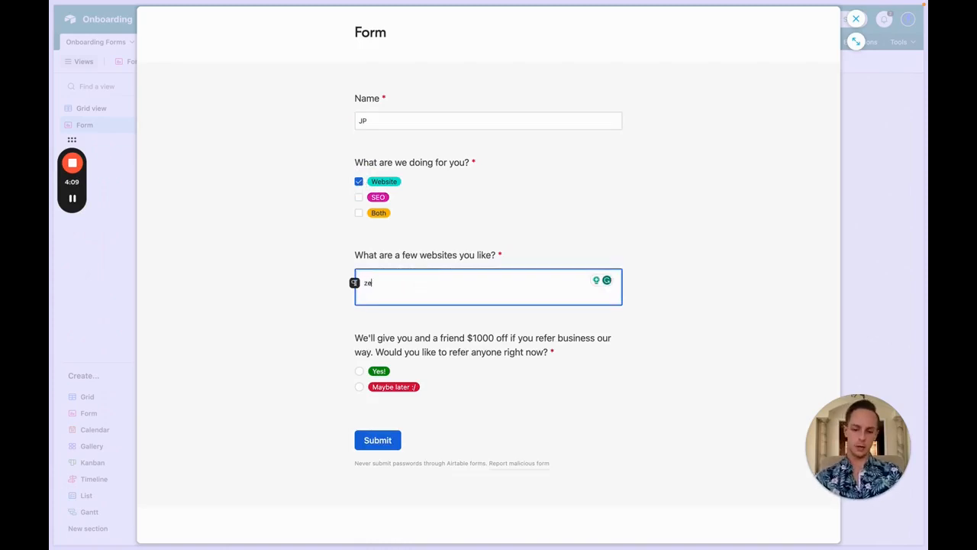
type("usos.co")
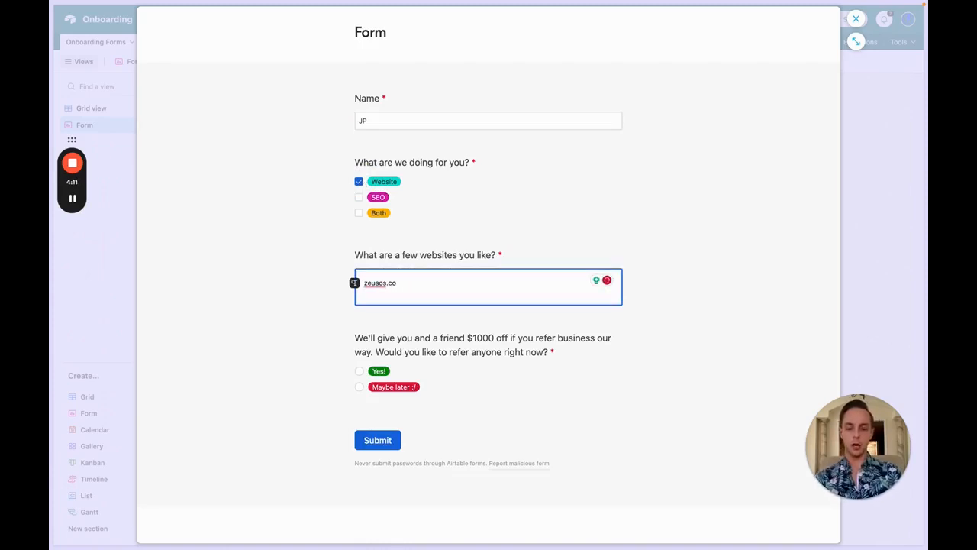
type(", jordanpa")
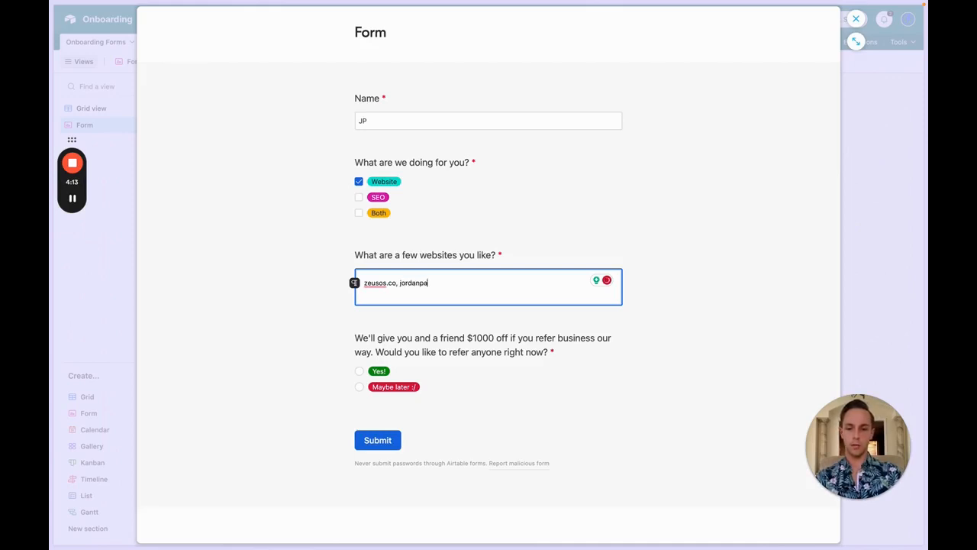
type("ris.com, ")
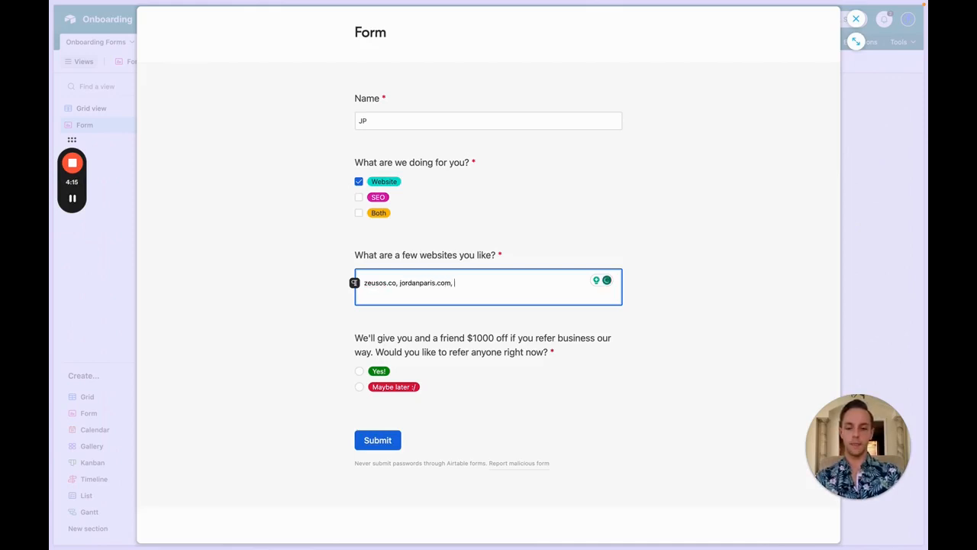
type("etc")
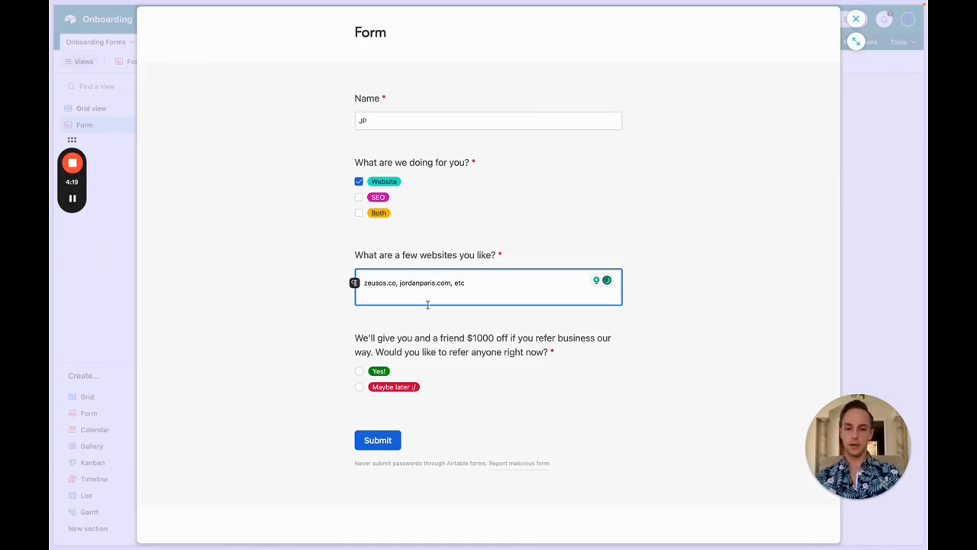
Step: Answer Yes! to the referral question, switching briefly to Maybe later and back
scroll(429, 305, "down", 2)
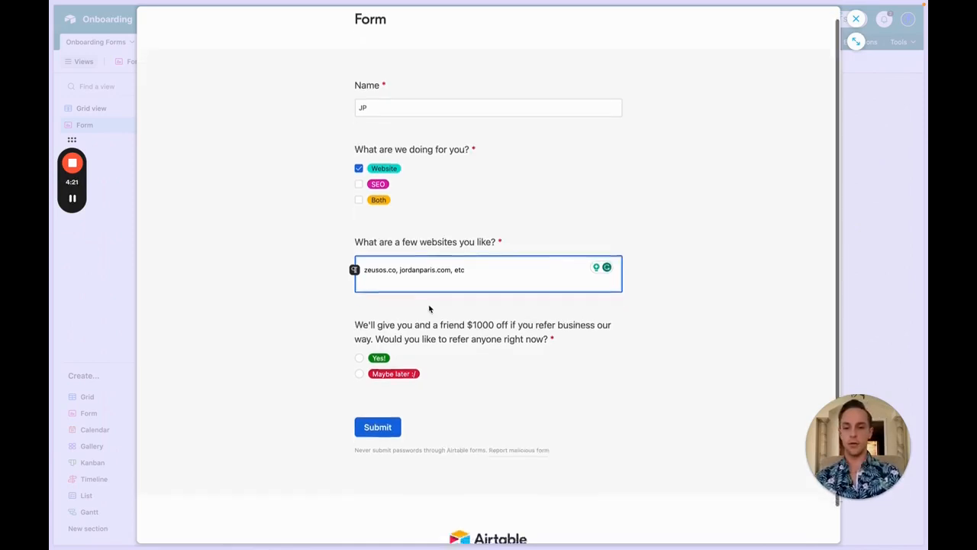
double_click(374, 290)
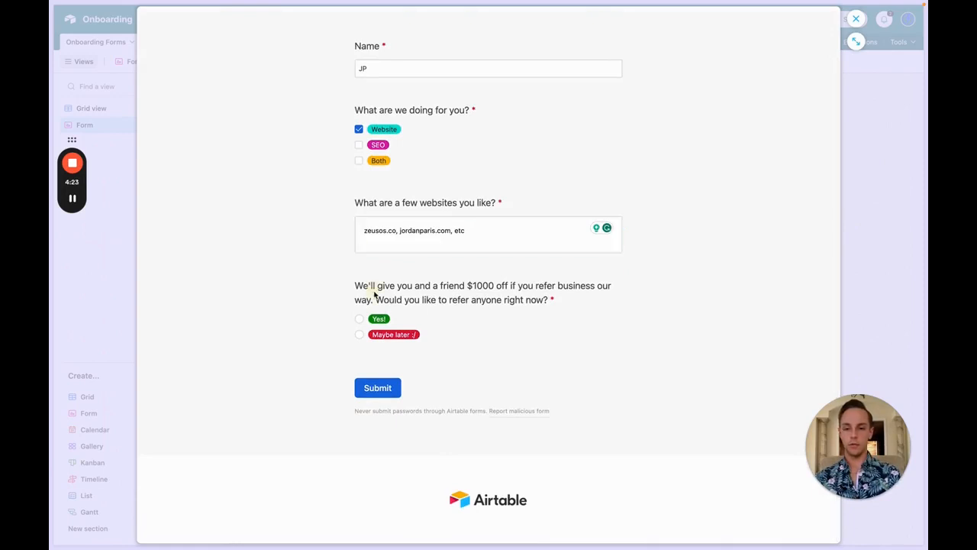
left_click(377, 291)
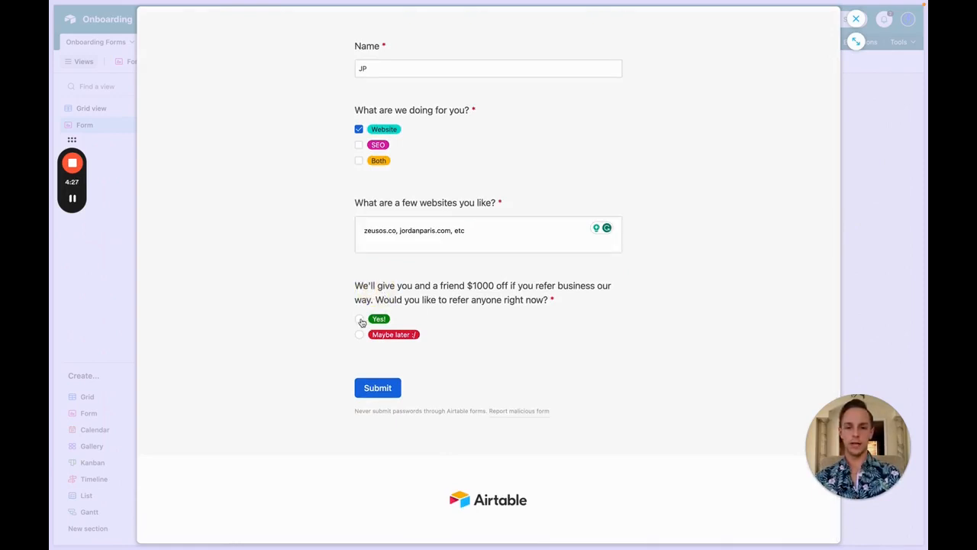
left_click(359, 320)
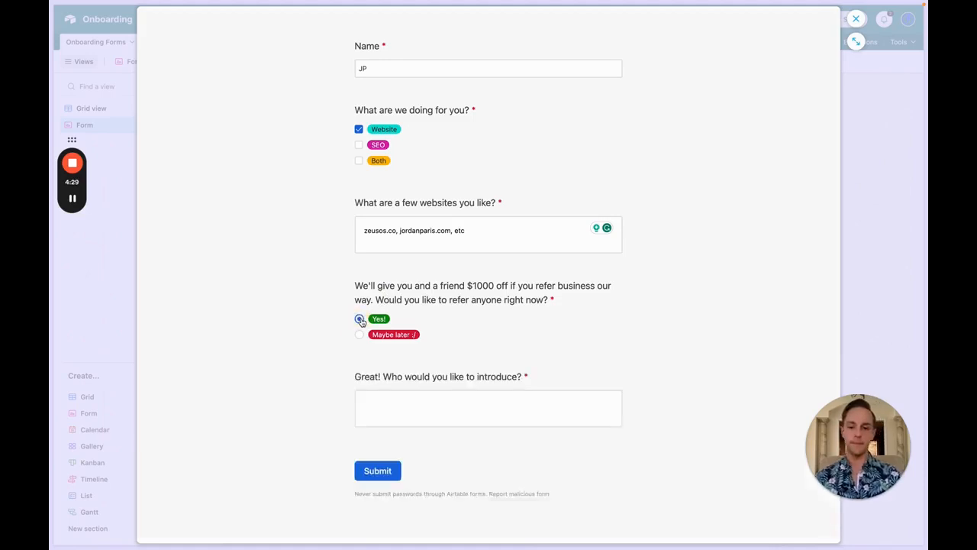
left_click(421, 408)
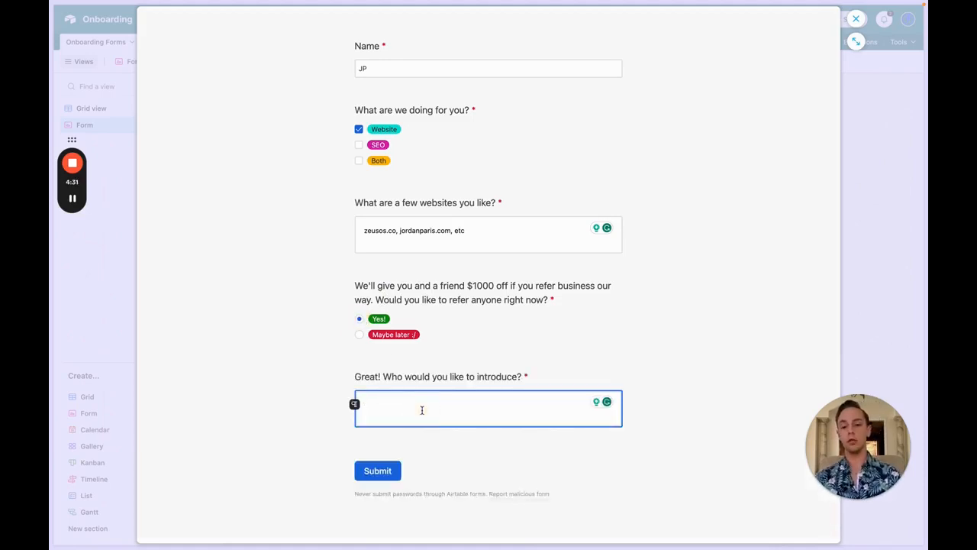
left_click(359, 334)
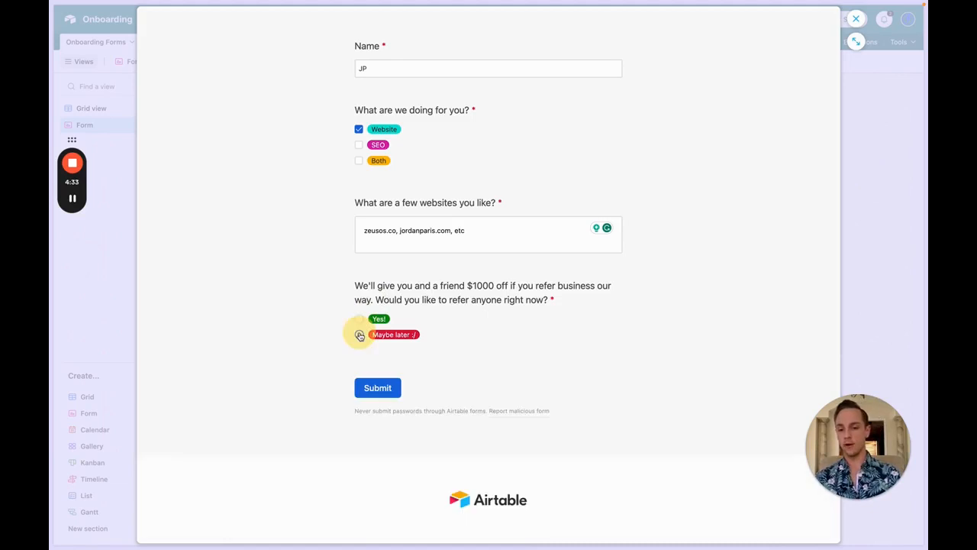
left_click(359, 319)
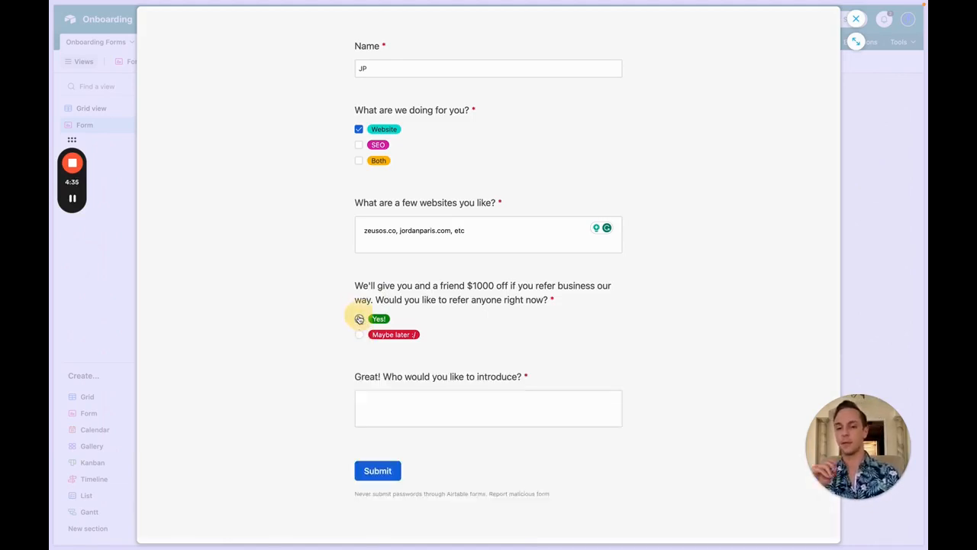
Step: Enter 'I will intro This G' as the introduction answer, revealing the contact info question
left_click(398, 398)
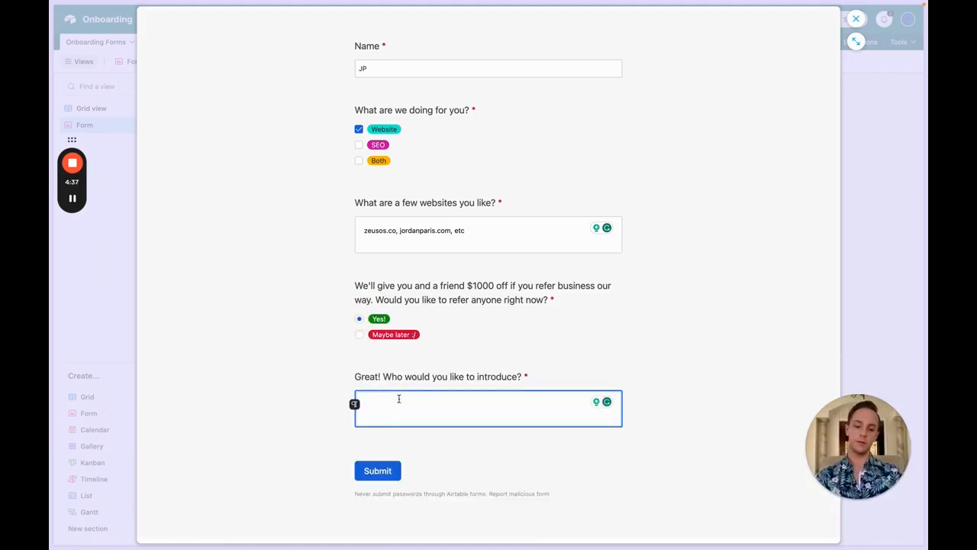
type("I will in")
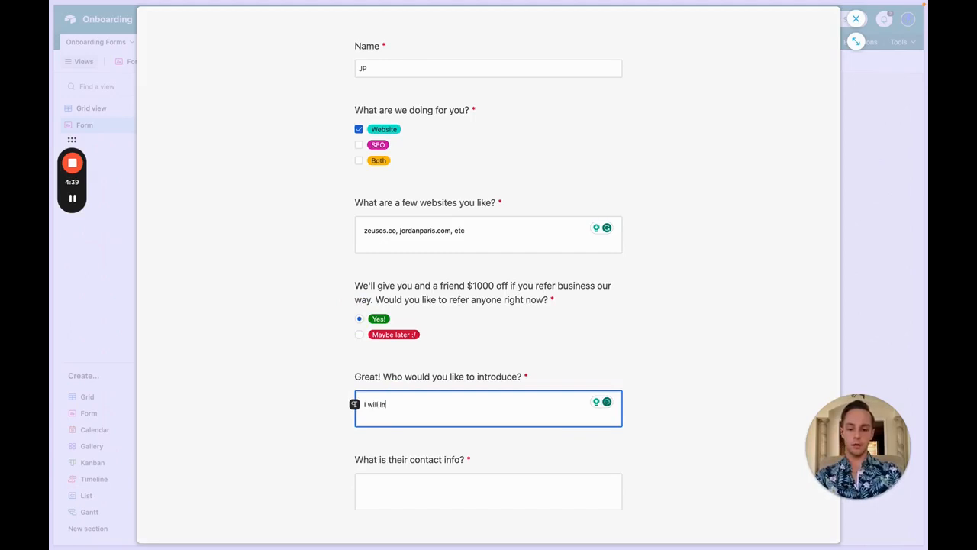
type("tro T")
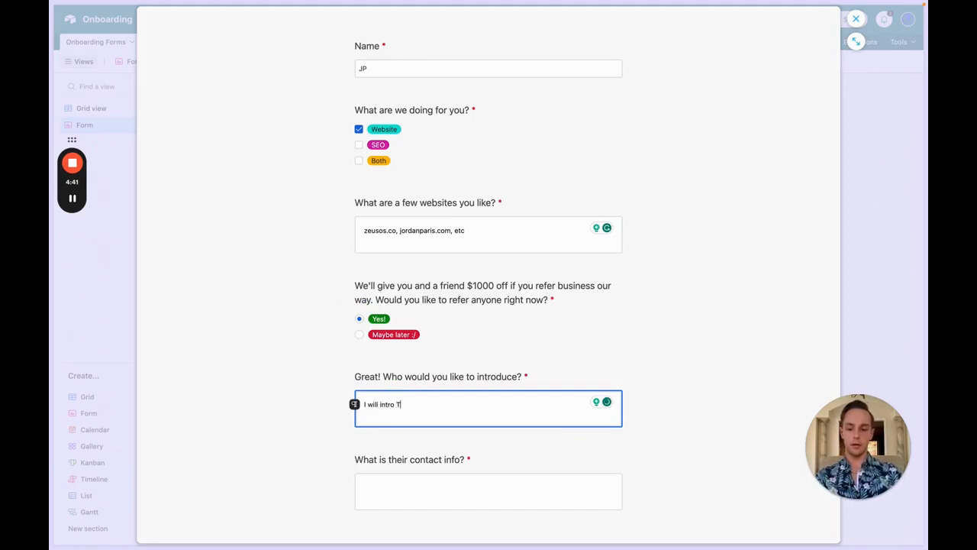
type("his Guy")
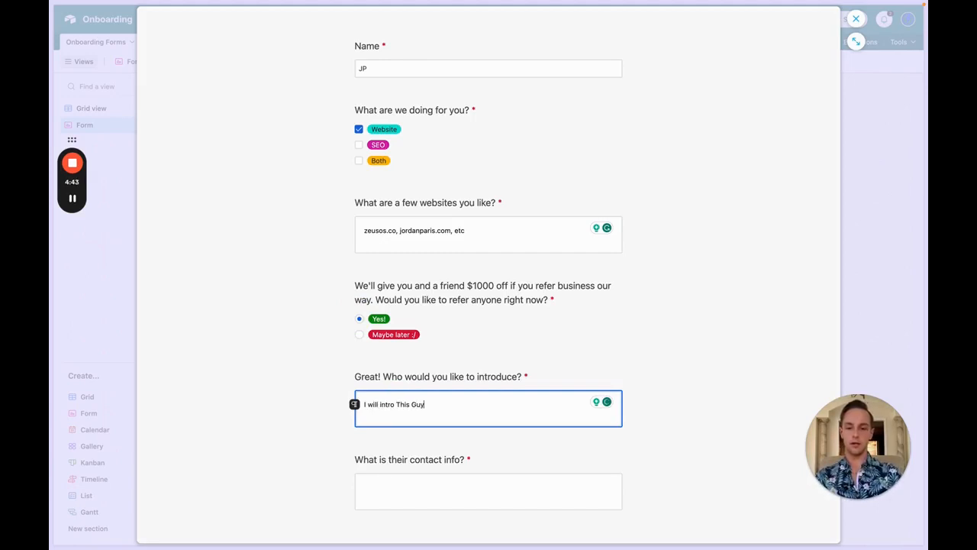
left_click(417, 493)
scroll(417, 492, "down", 1)
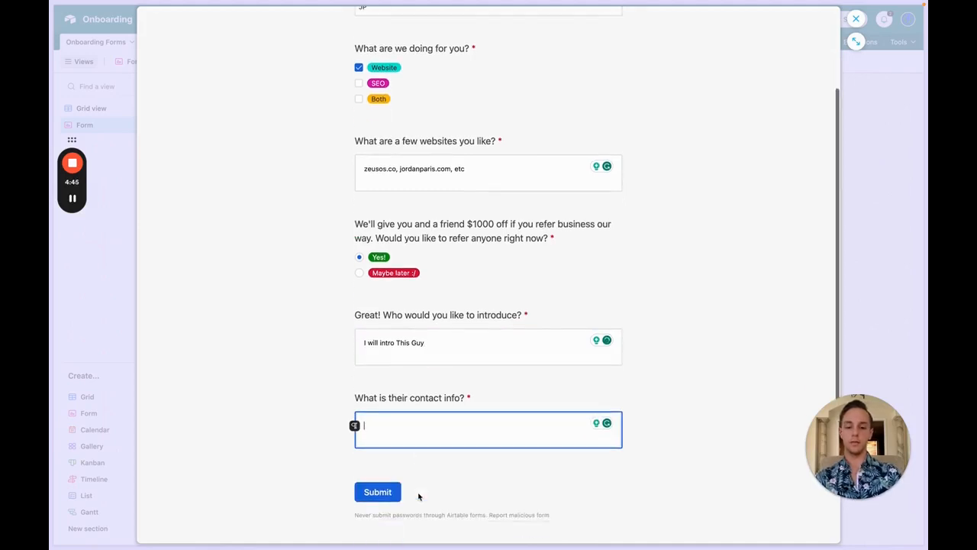
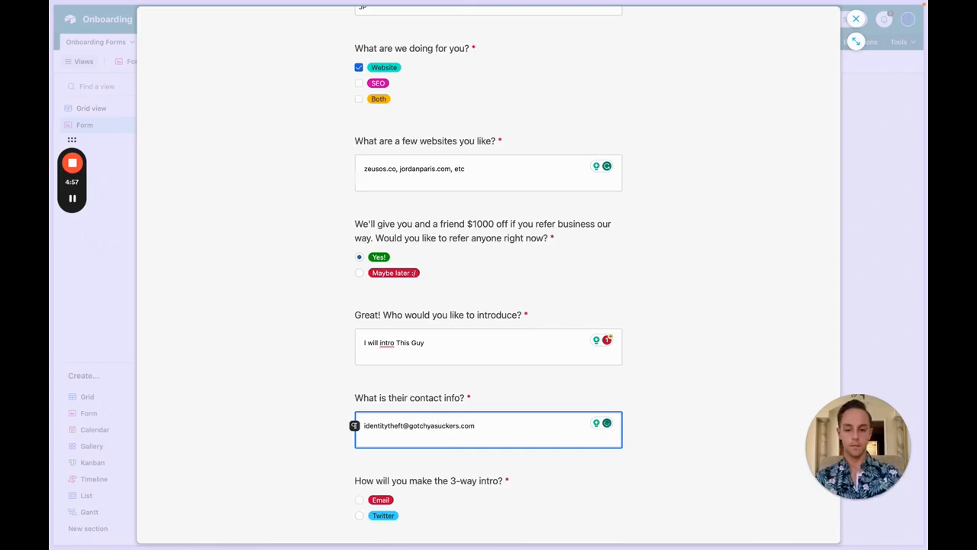
Step: Choose Twitter as the way to make the 3-way intro
scroll(489, 305, "down", 3)
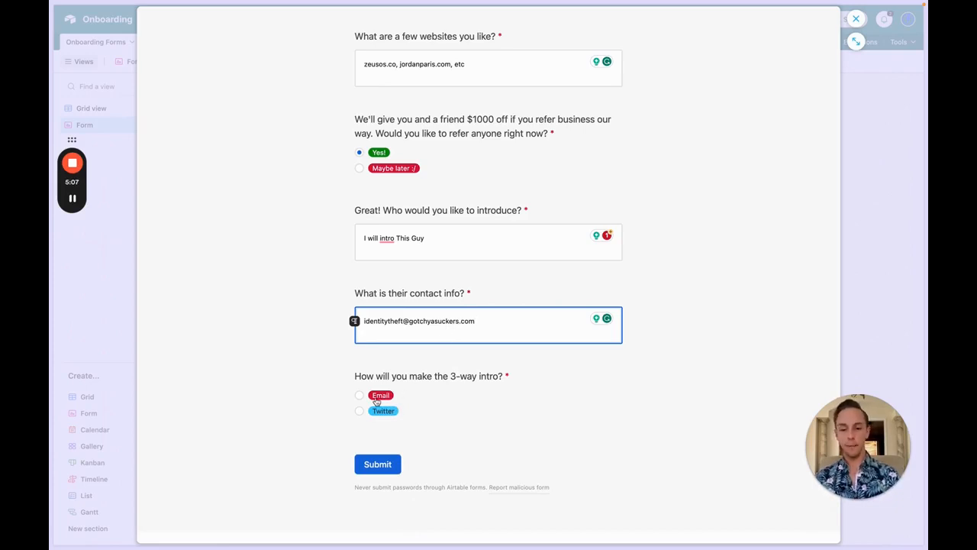
scroll(376, 401, "down", 1)
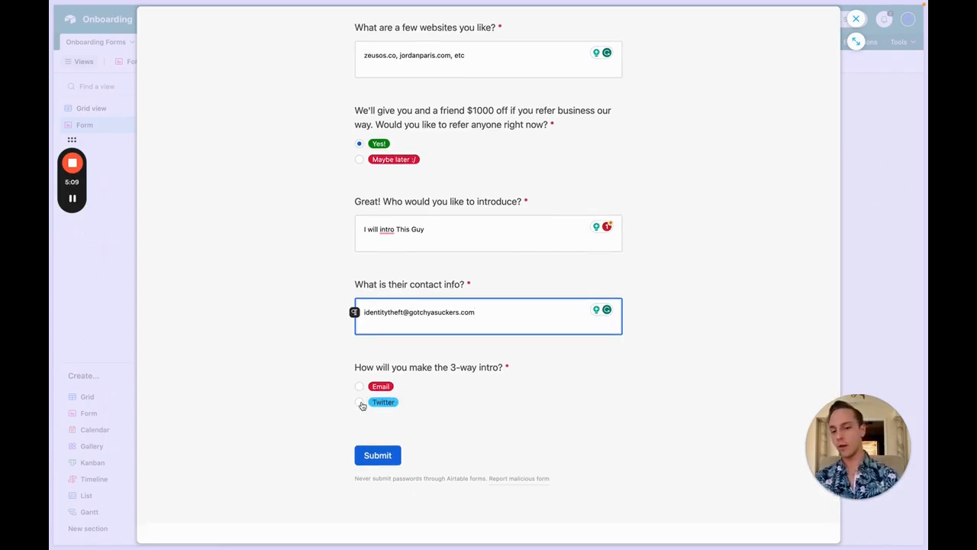
left_click(360, 403)
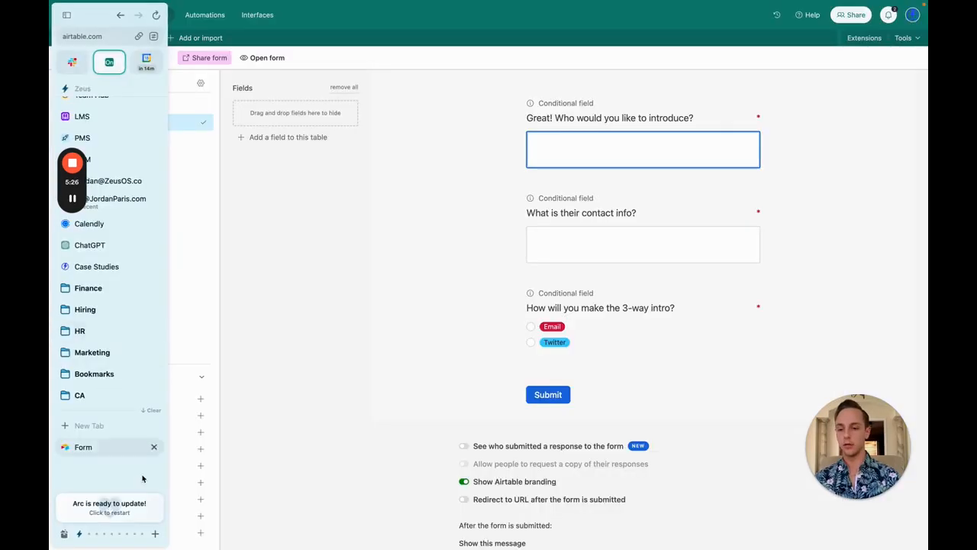
Step: In the live form tab, tick SEO and answer the revealed content-style question with 'bold'
left_click(99, 447)
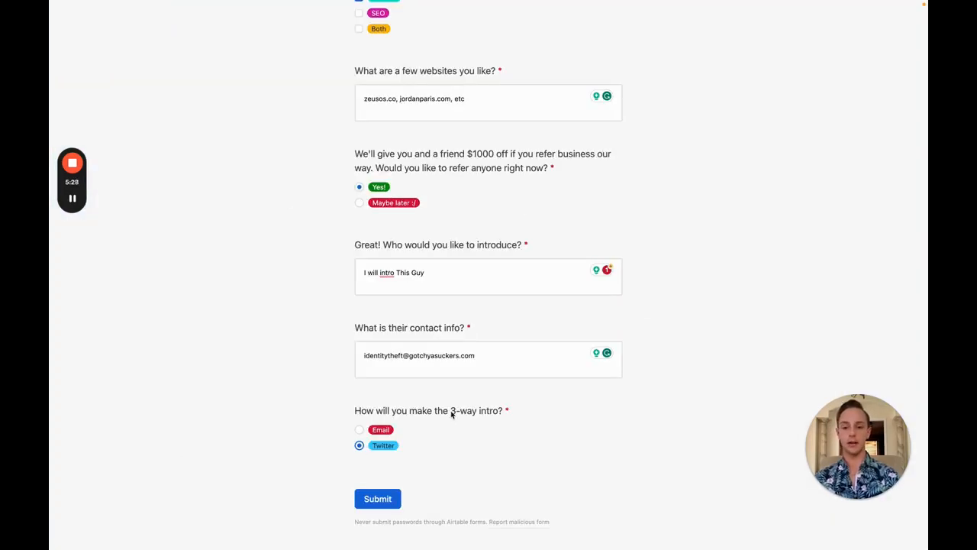
scroll(451, 413, "up", 5)
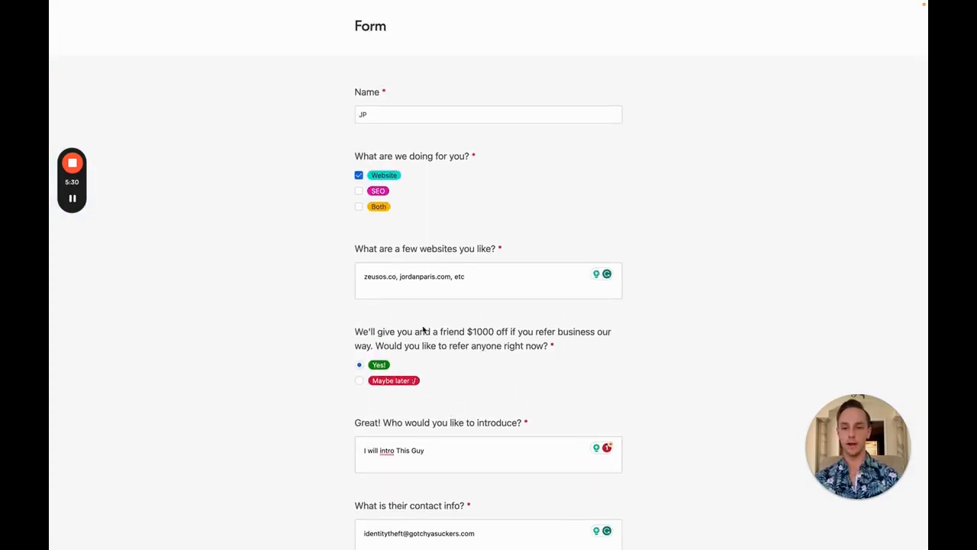
left_click(360, 192)
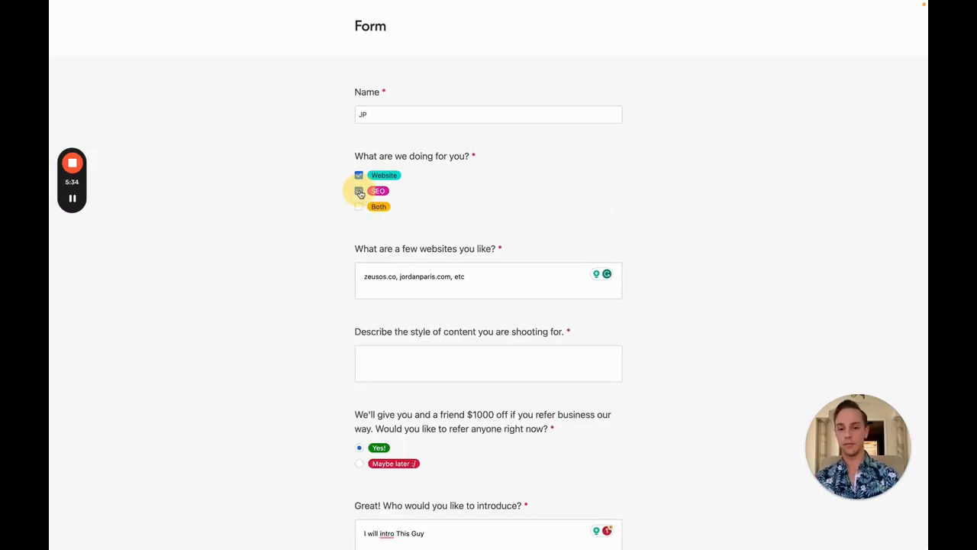
left_click(439, 359)
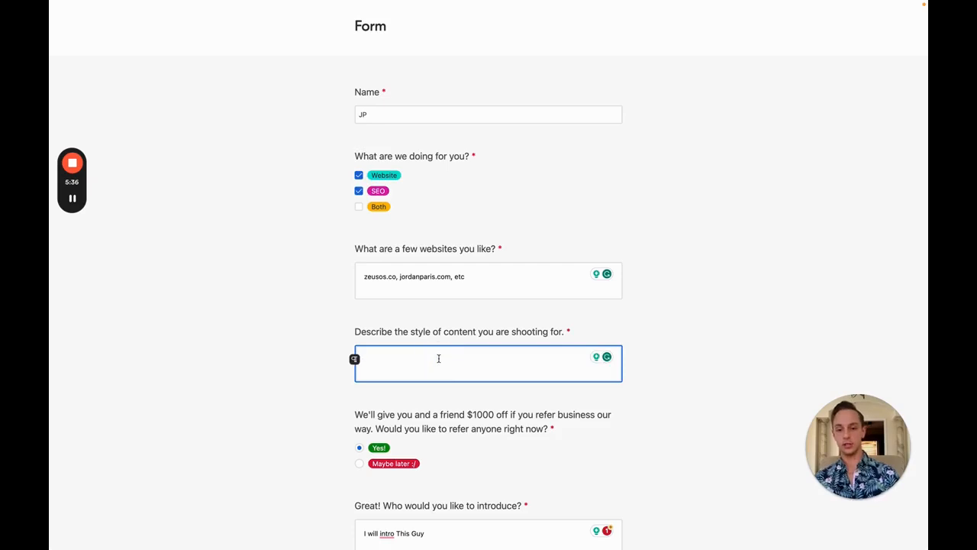
type("bold")
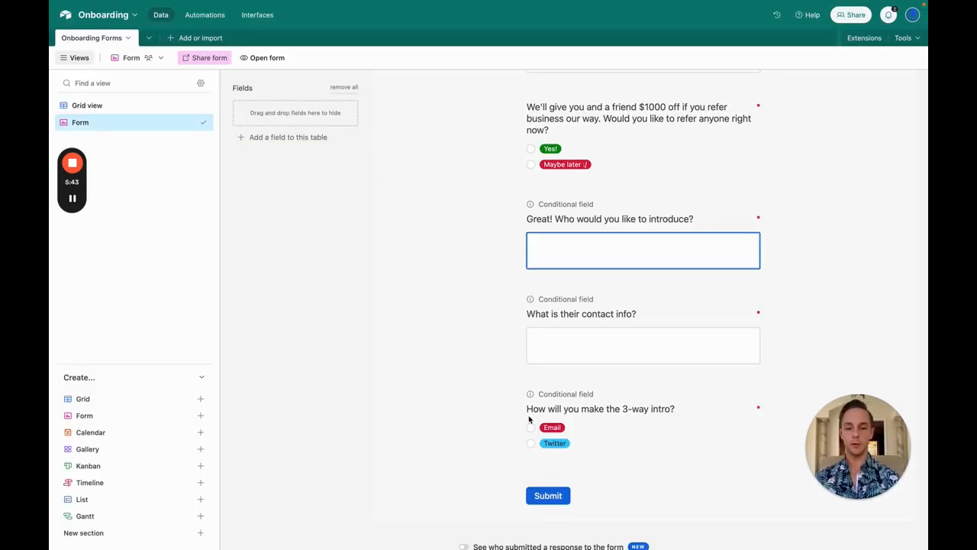
Step: Add a second visibility condition to the 3-way intro question, combined with 'or'
left_click(591, 416)
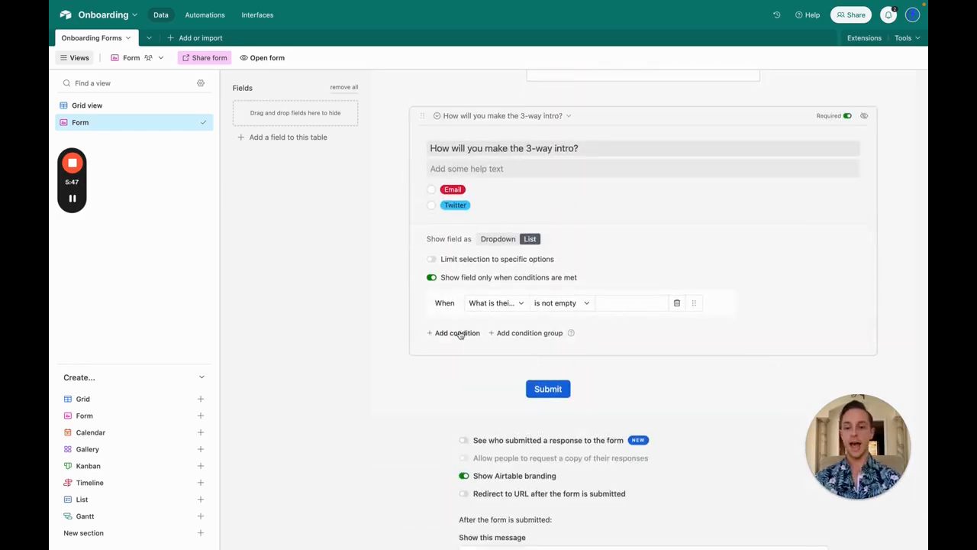
left_click(458, 334)
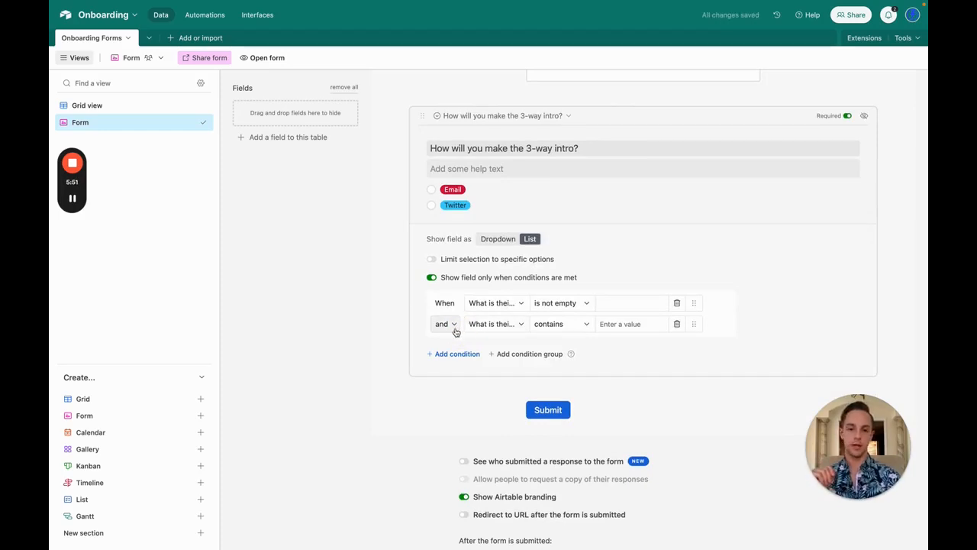
left_click(452, 325)
left_click(441, 359)
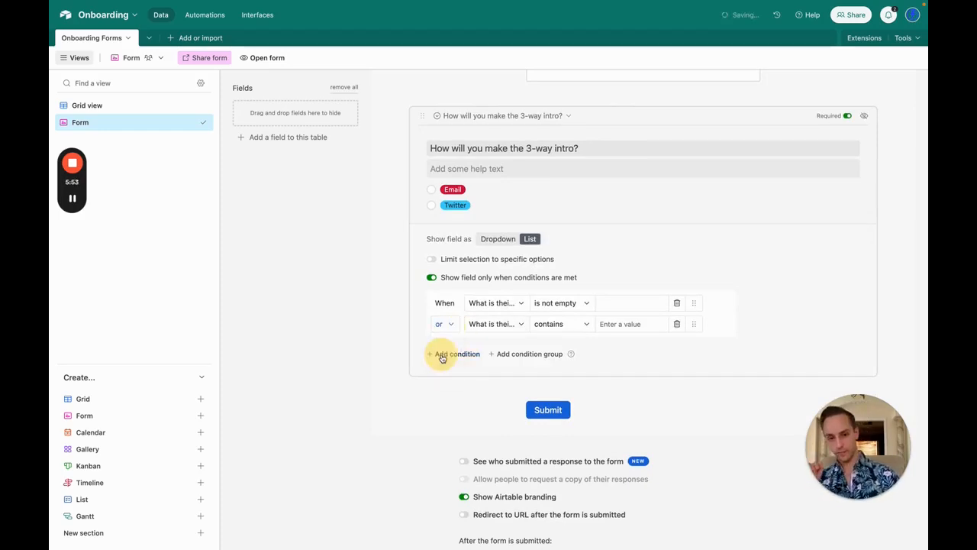
left_click(502, 304)
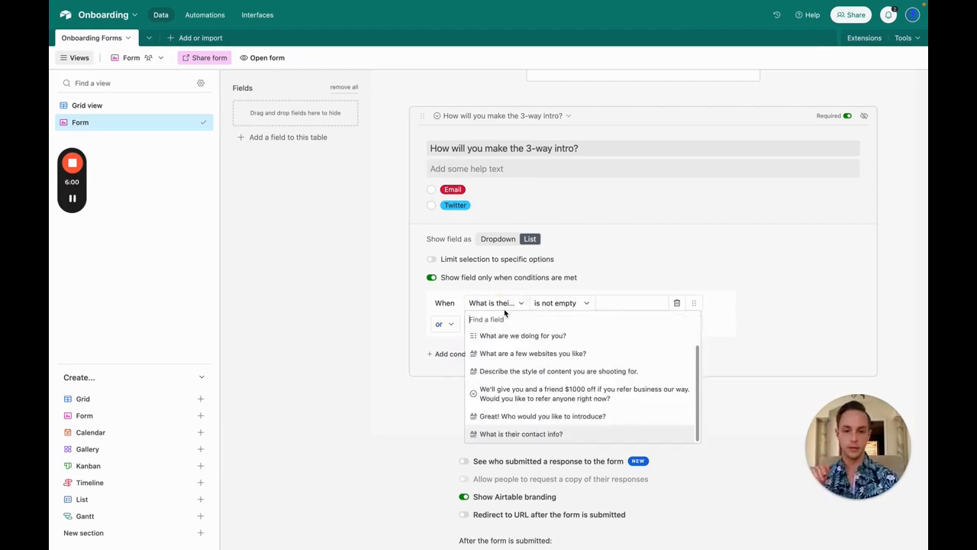
left_click(504, 309)
left_click(505, 312)
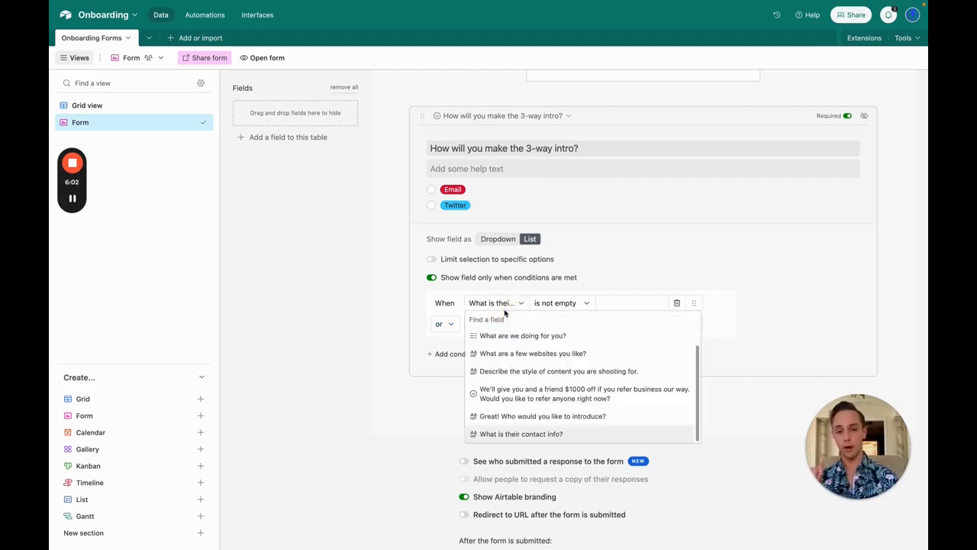
left_click(504, 312)
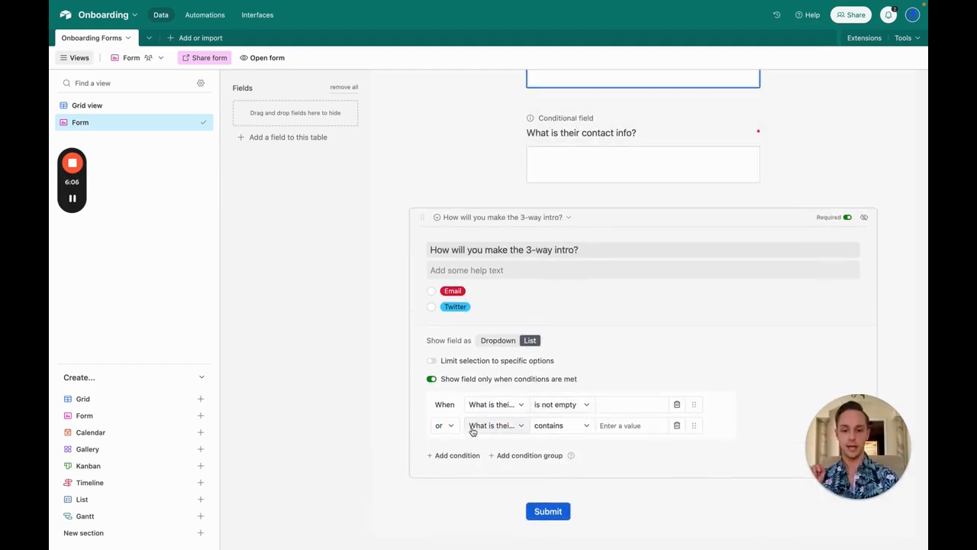
Step: Set the second condition to 'Great! Who would you like to introduce?' is not empty
left_click(497, 431)
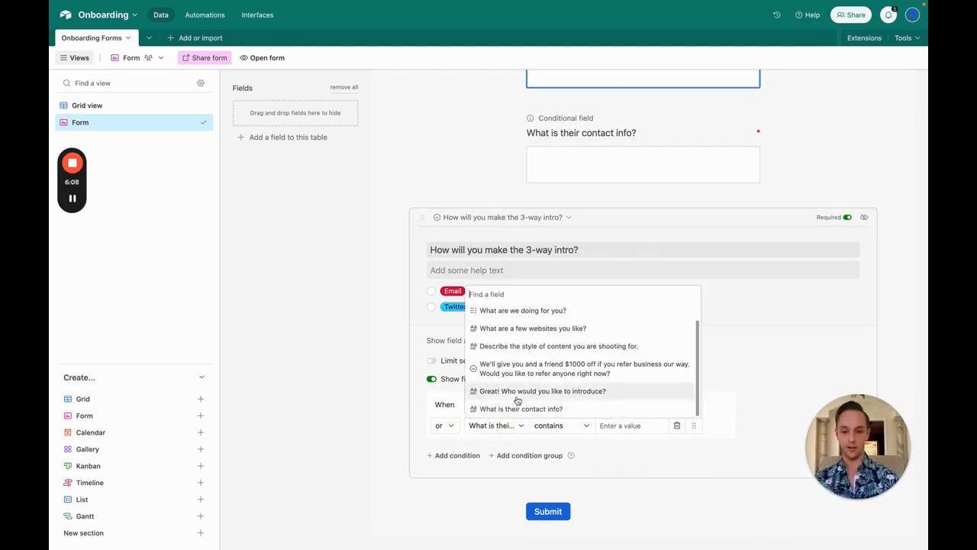
left_click(518, 397)
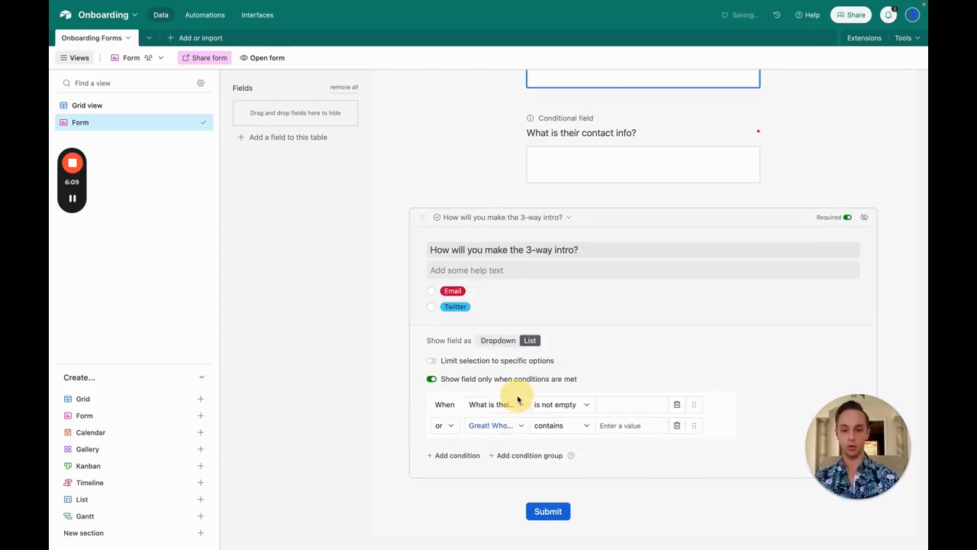
left_click(560, 432)
left_click(554, 411)
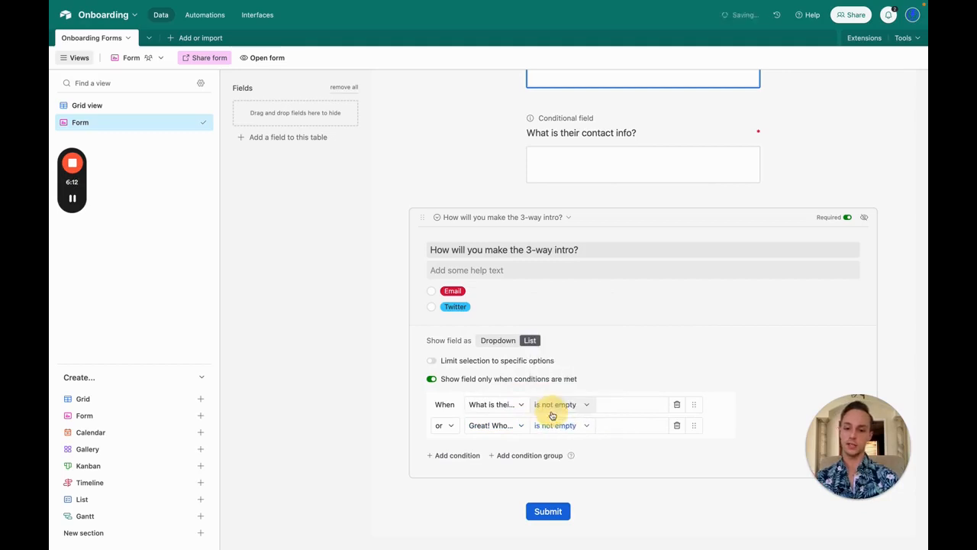
scroll(552, 414, "up", 2)
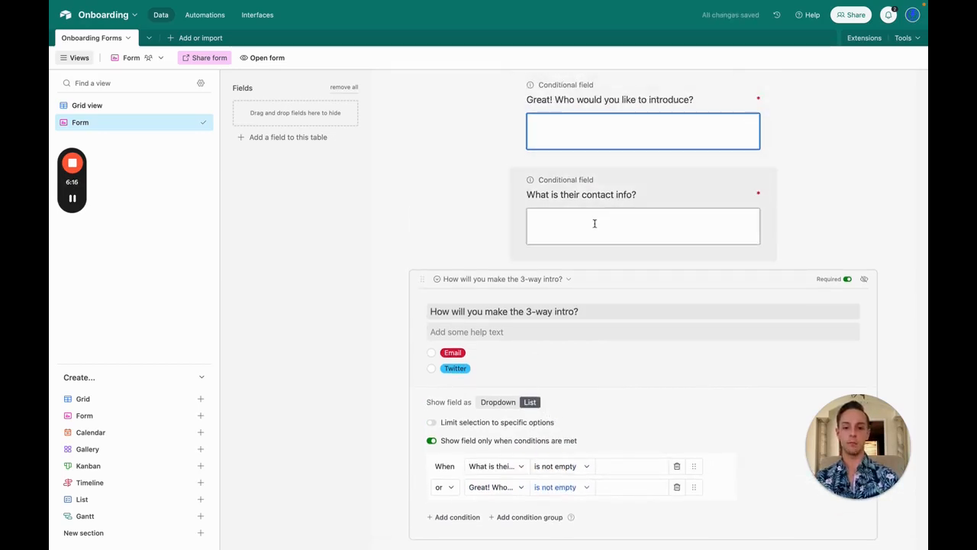
scroll(565, 214, "down", 4)
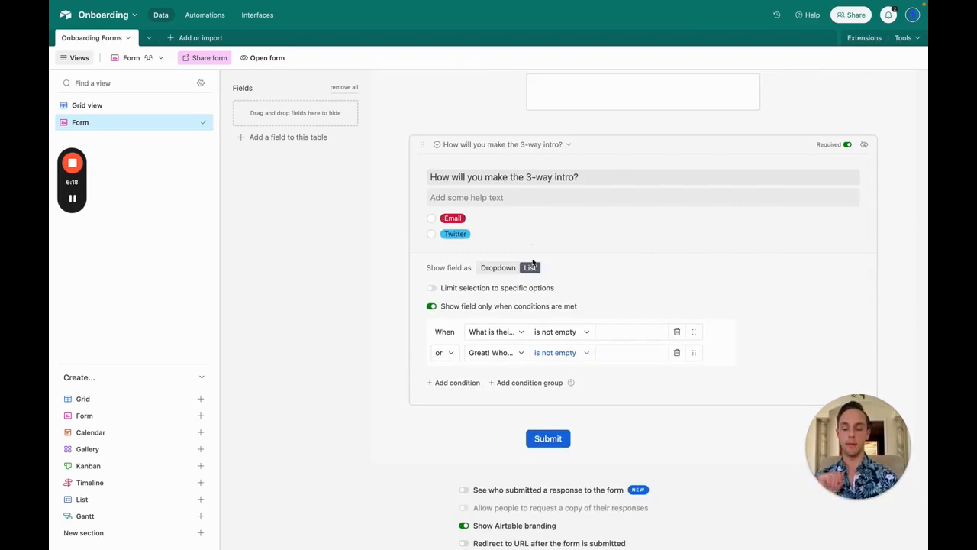
Step: Add a condition group, delete the stray extra condition, and put one 'contains' condition inside the group
left_click(511, 384)
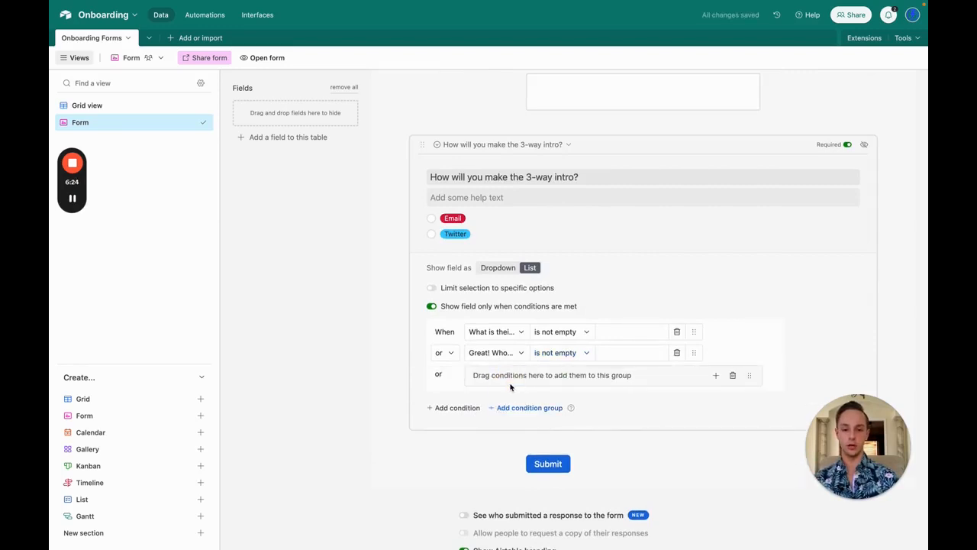
left_click(463, 408)
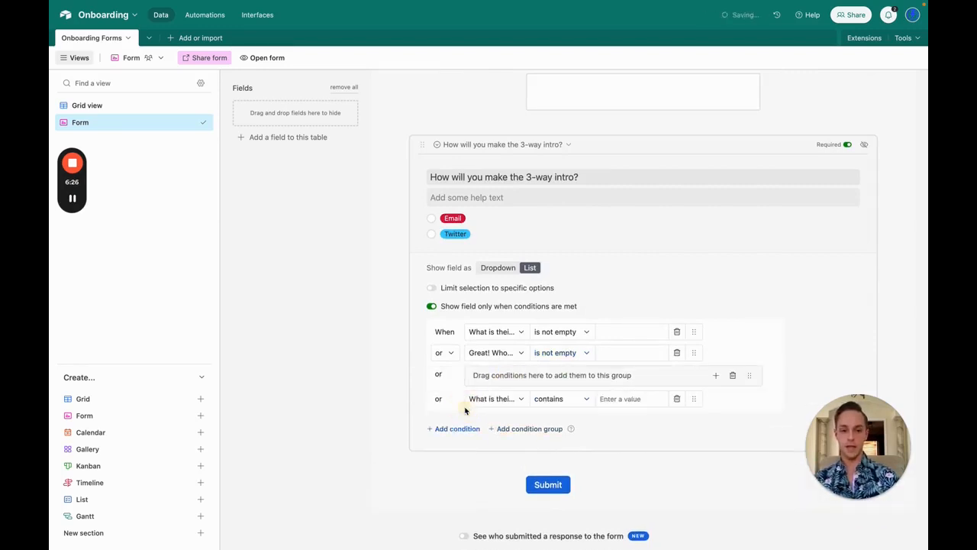
left_click_drag(694, 398, 640, 376)
left_click(676, 374)
left_click(716, 375)
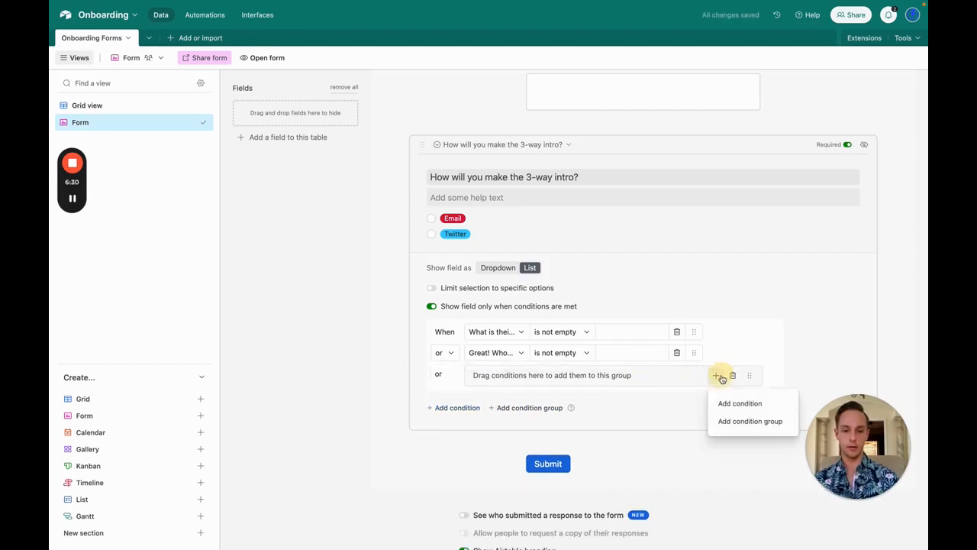
left_click(738, 403)
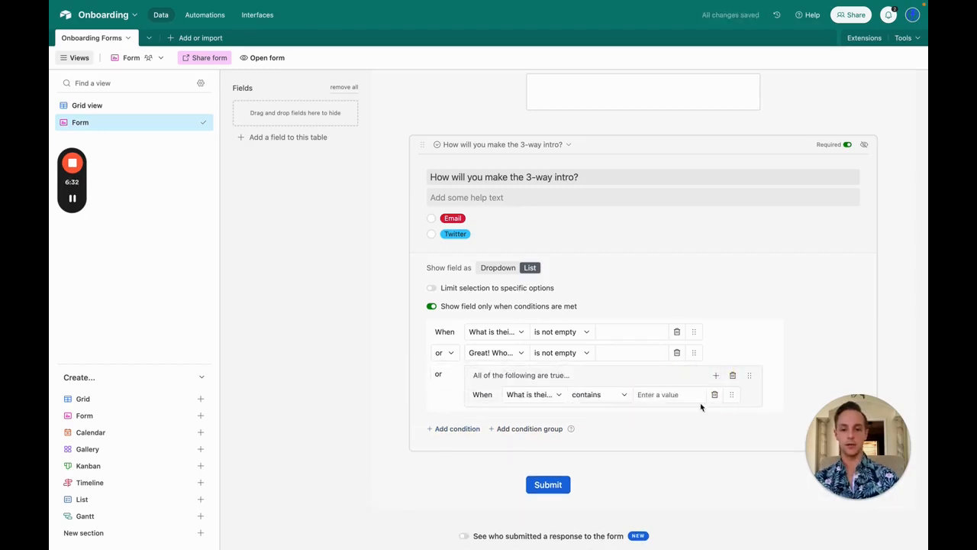